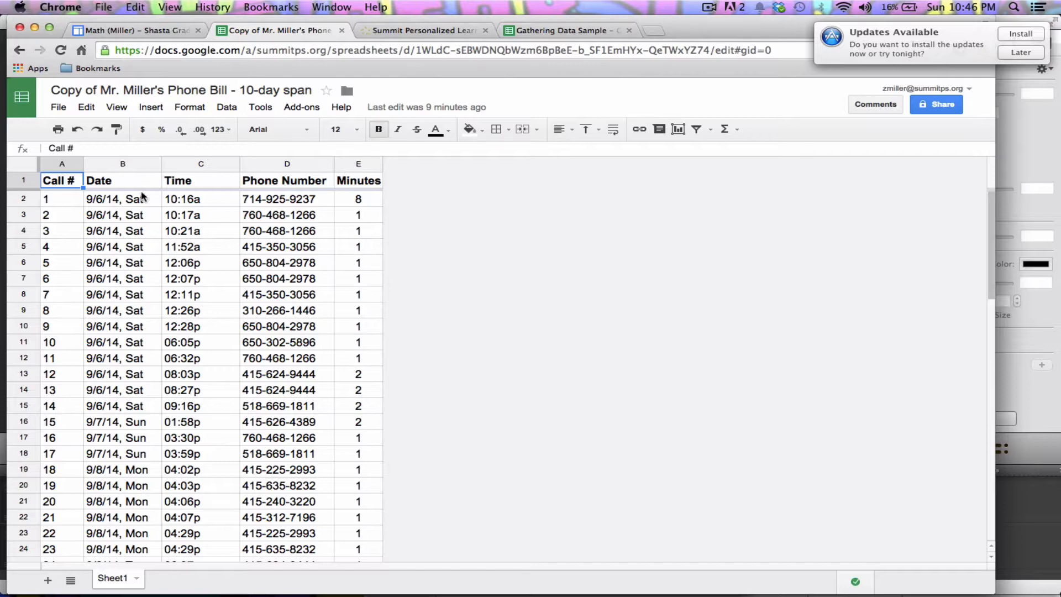
left_click(141, 231)
scroll(177, 228, "down", 10)
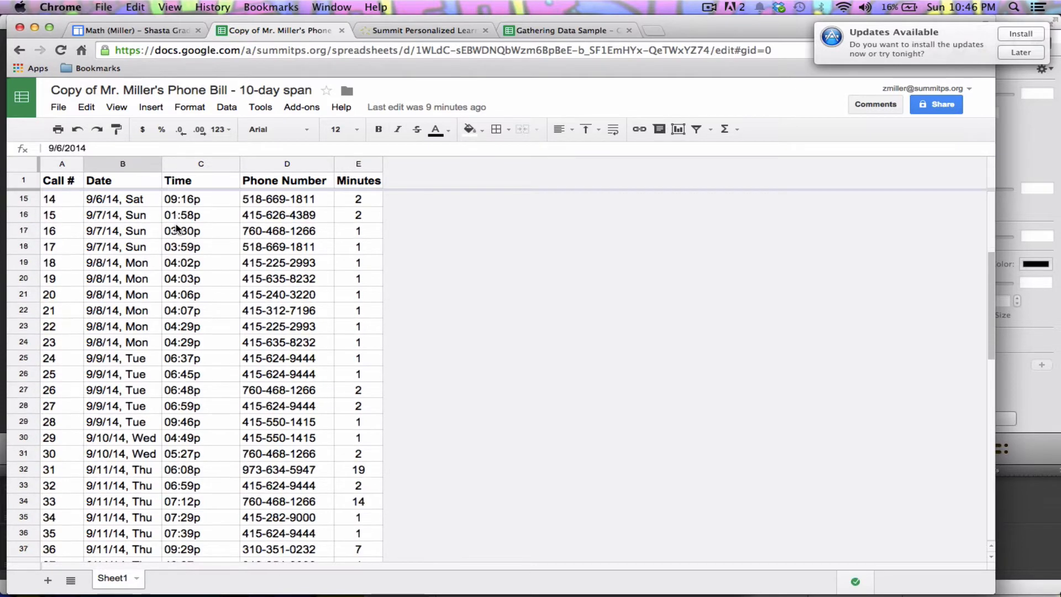
scroll(177, 227, "up", 10)
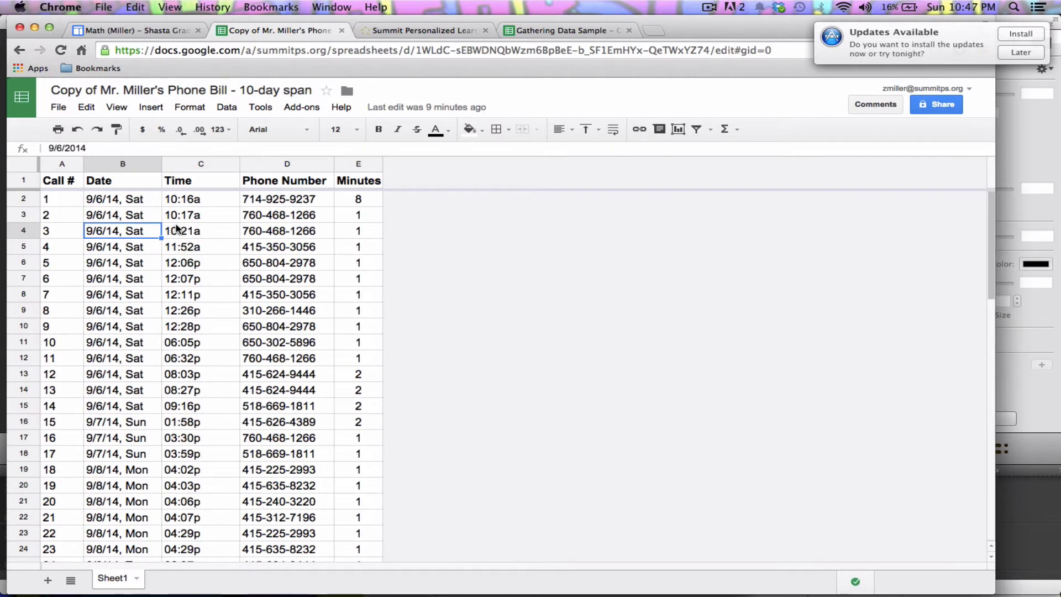
left_click(349, 244)
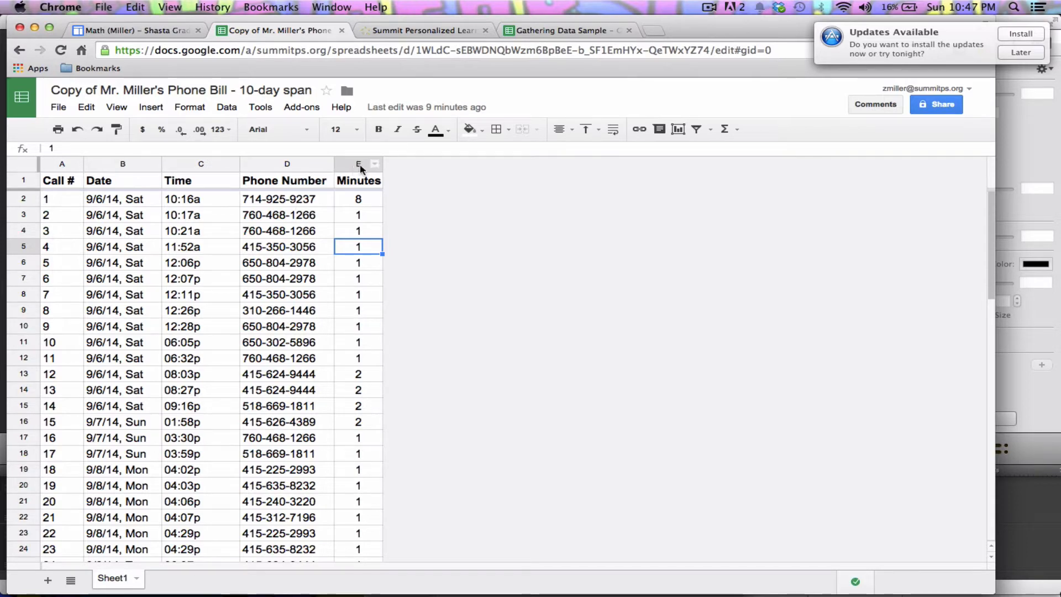
Insert three blank columns to the right of the Minutes column and widen column H
left_click_drag(359, 169, 195, 162)
right_click(194, 161)
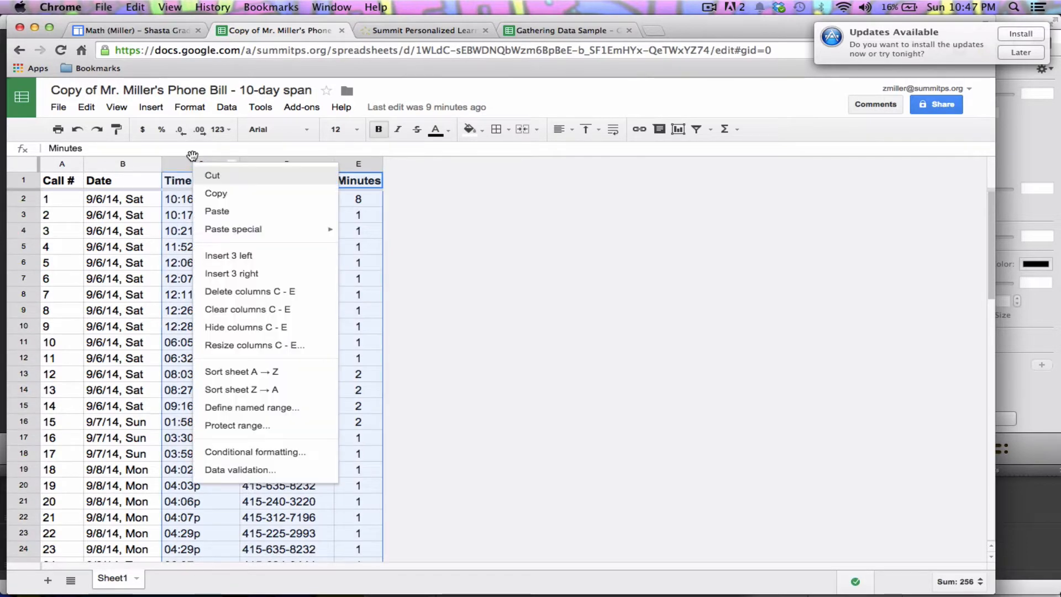
left_click(237, 272)
left_click(459, 217)
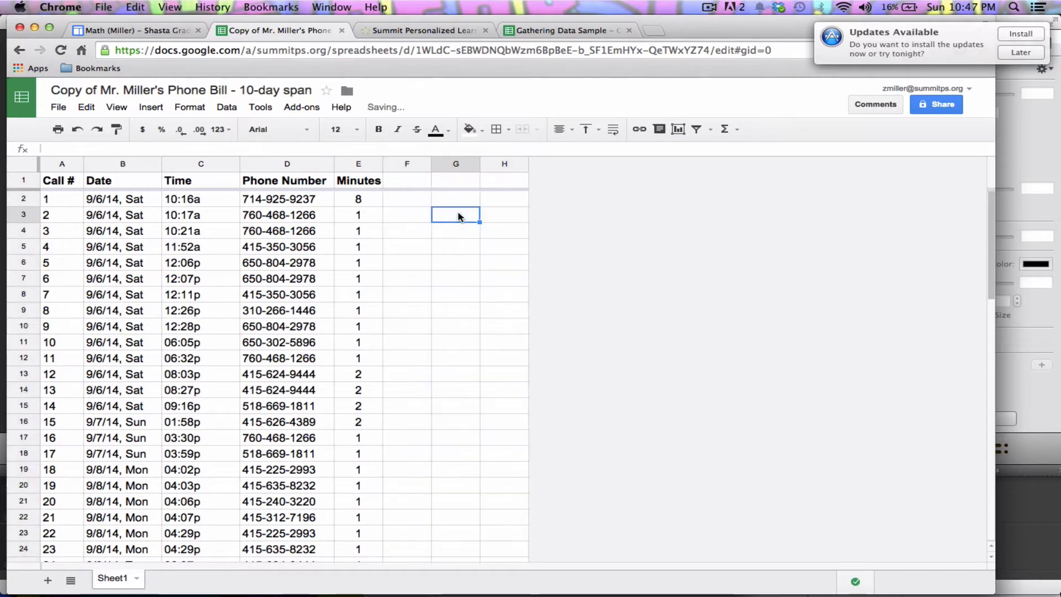
left_click_drag(528, 163, 605, 163)
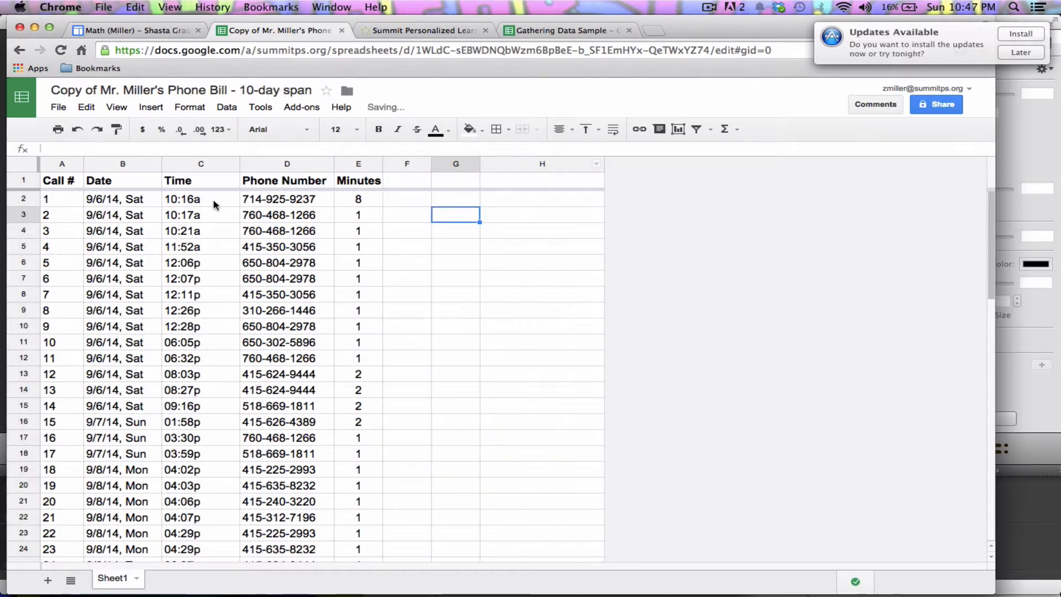
Copy the first call's phone number from D2 into G2 and widen column G to fit it
left_click(273, 202)
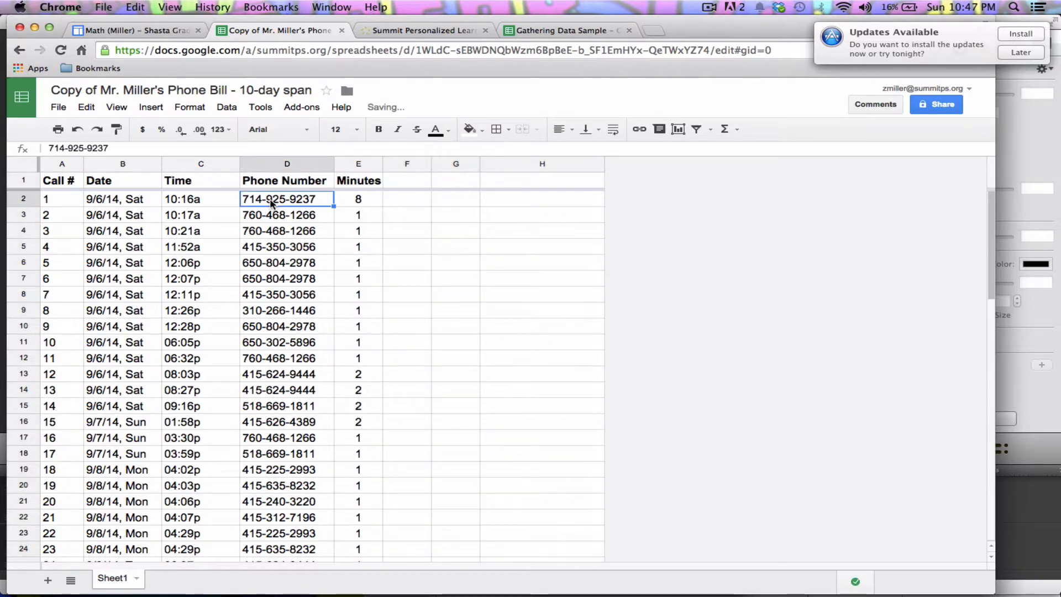
left_click(467, 200)
key("super+v")
left_click_drag(480, 164, 515, 161)
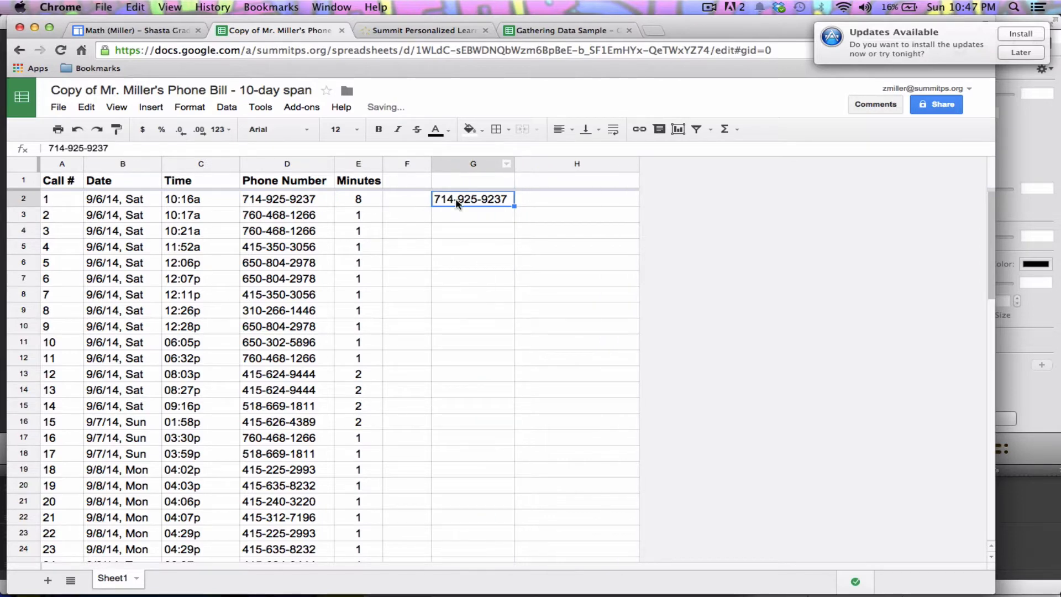
Enter the formula =countif(D:D,G2) in H2 and narrow column H
left_click(547, 204)
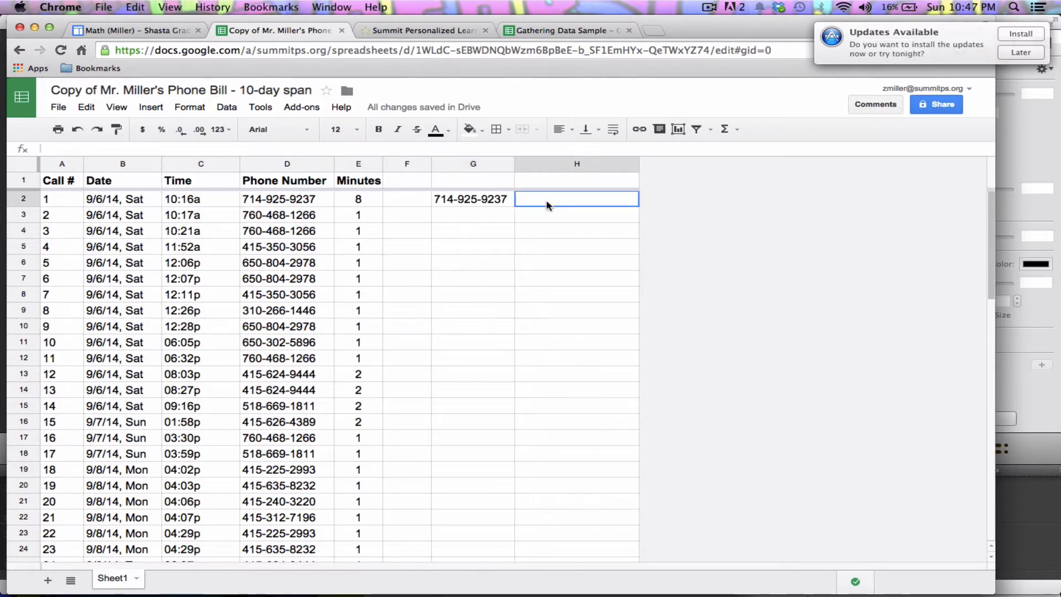
type("=")
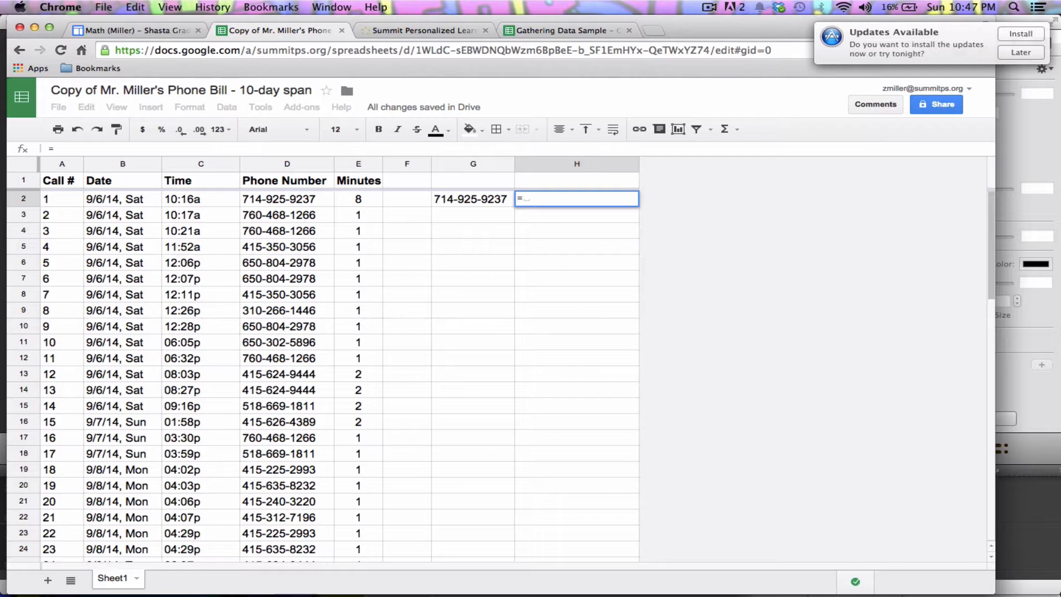
type("count")
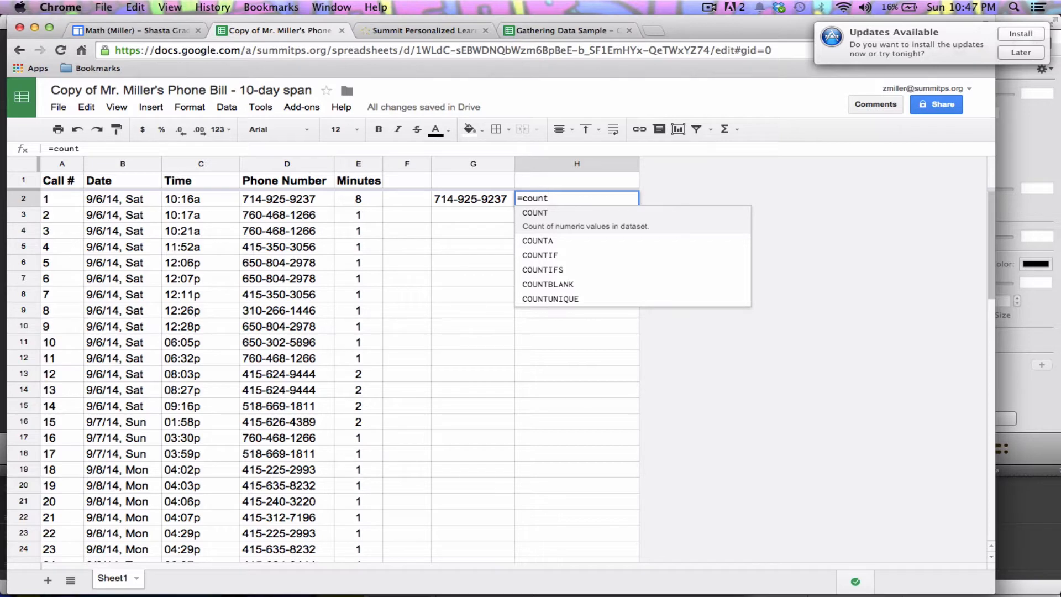
type("if(")
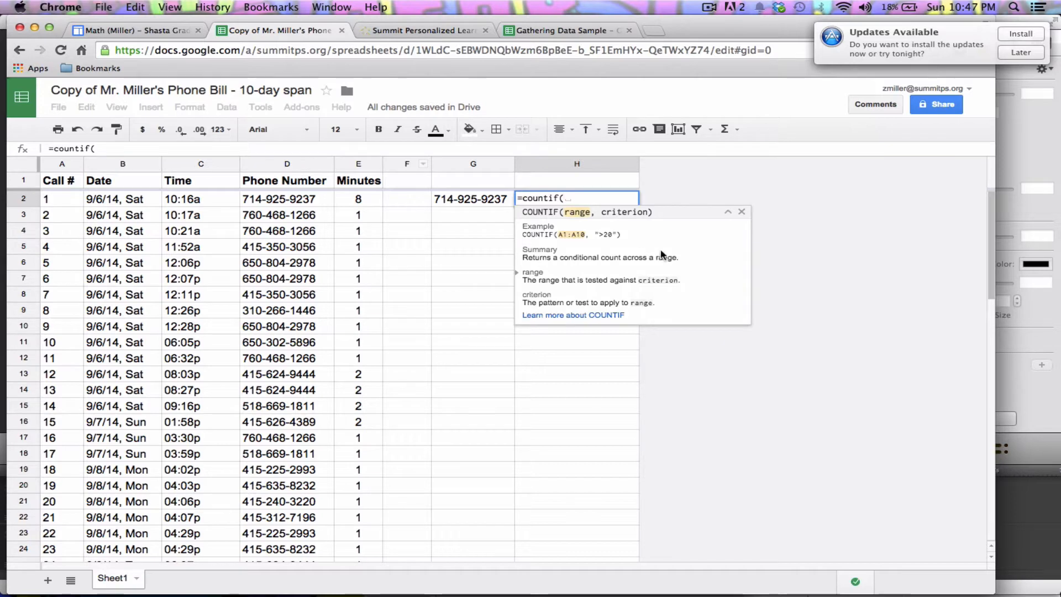
left_click(286, 165)
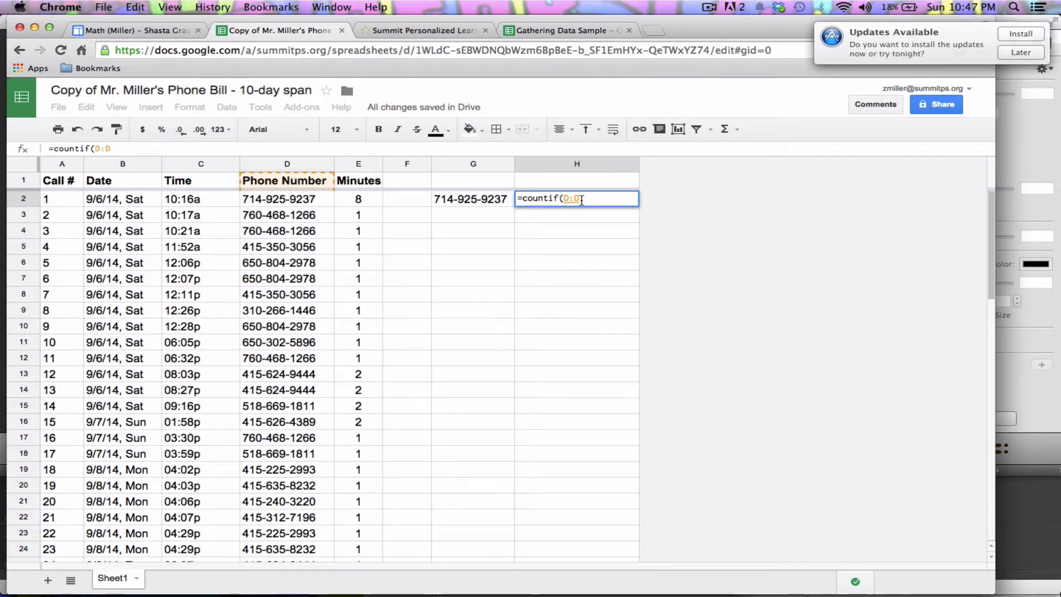
type(",")
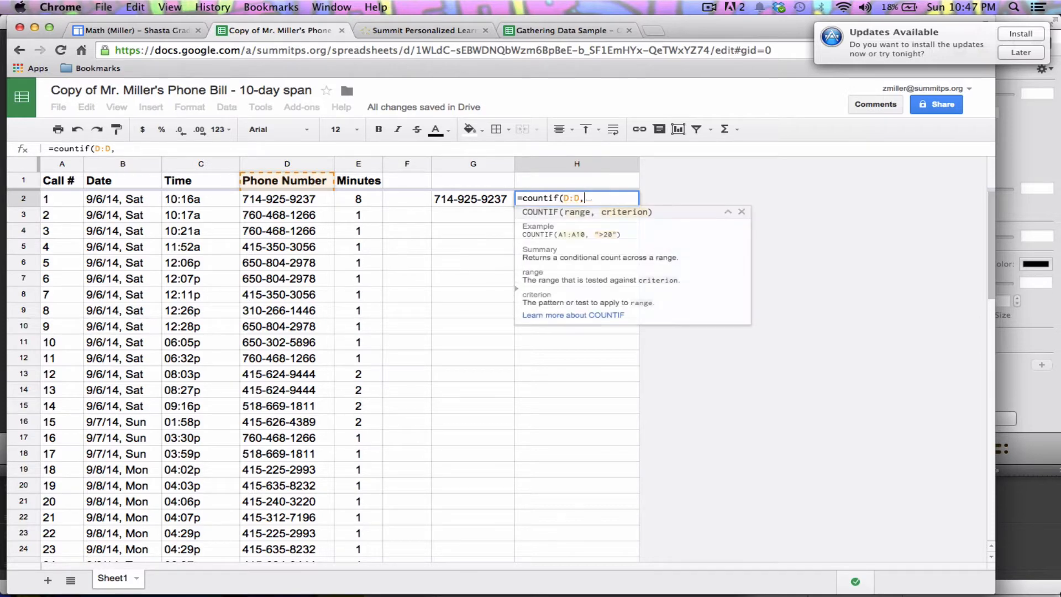
left_click(483, 201)
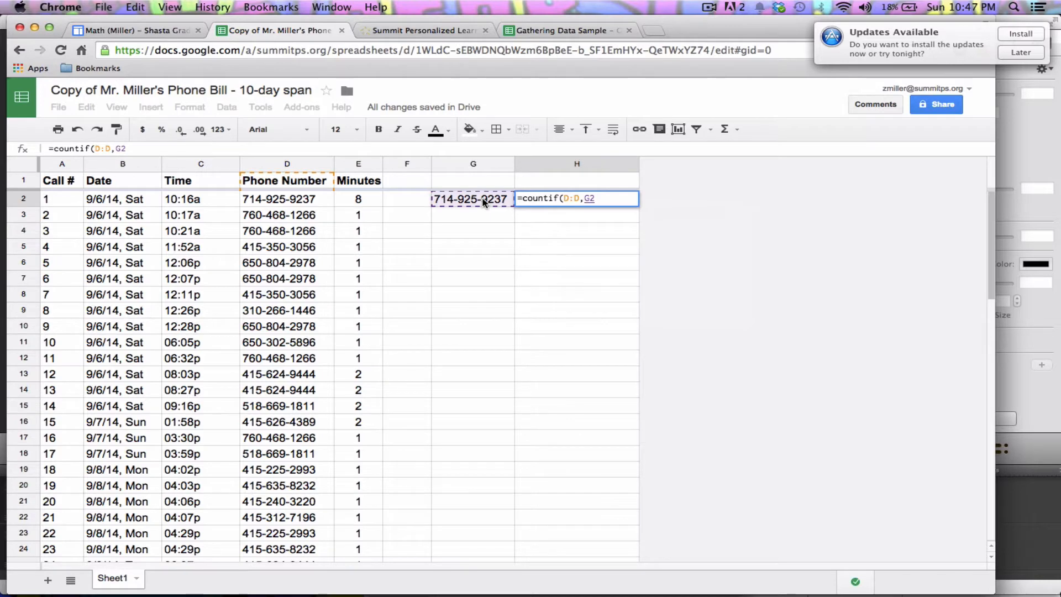
type(")")
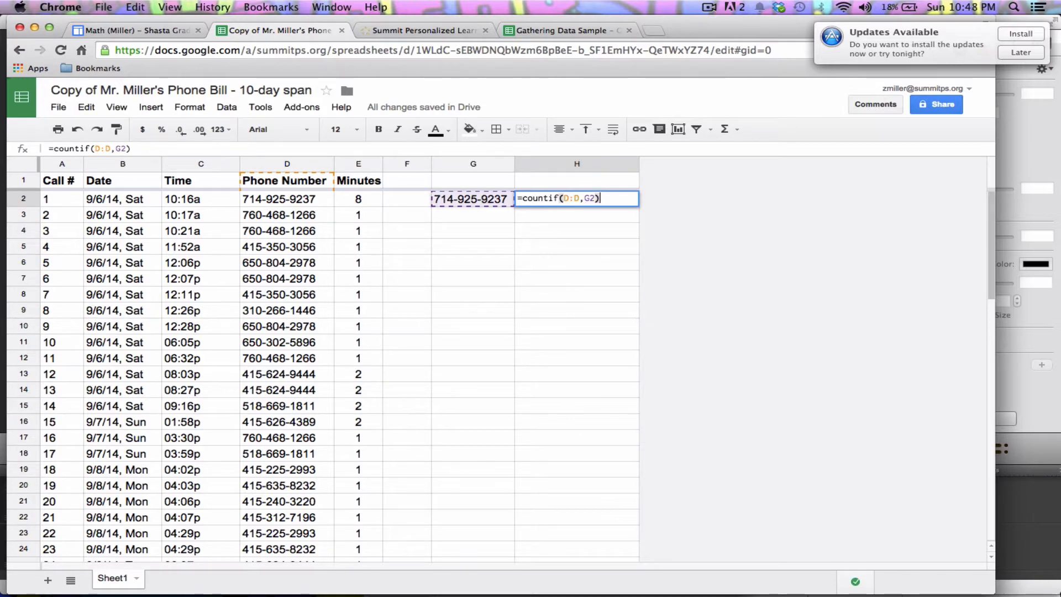
key("Return")
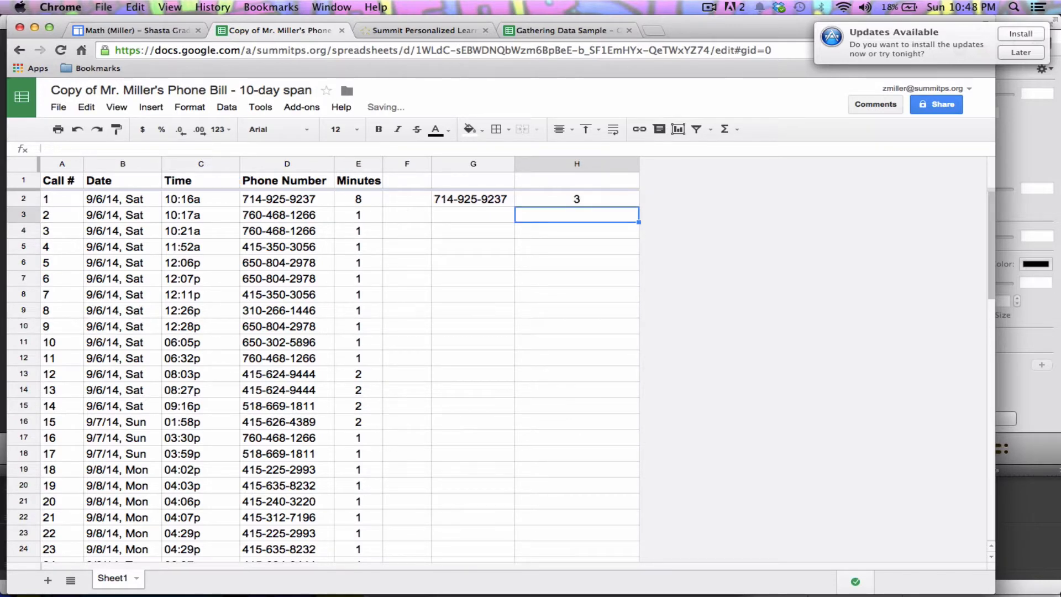
left_click_drag(639, 164, 555, 163)
Copy the phone number from D3 into G3
left_click(444, 202)
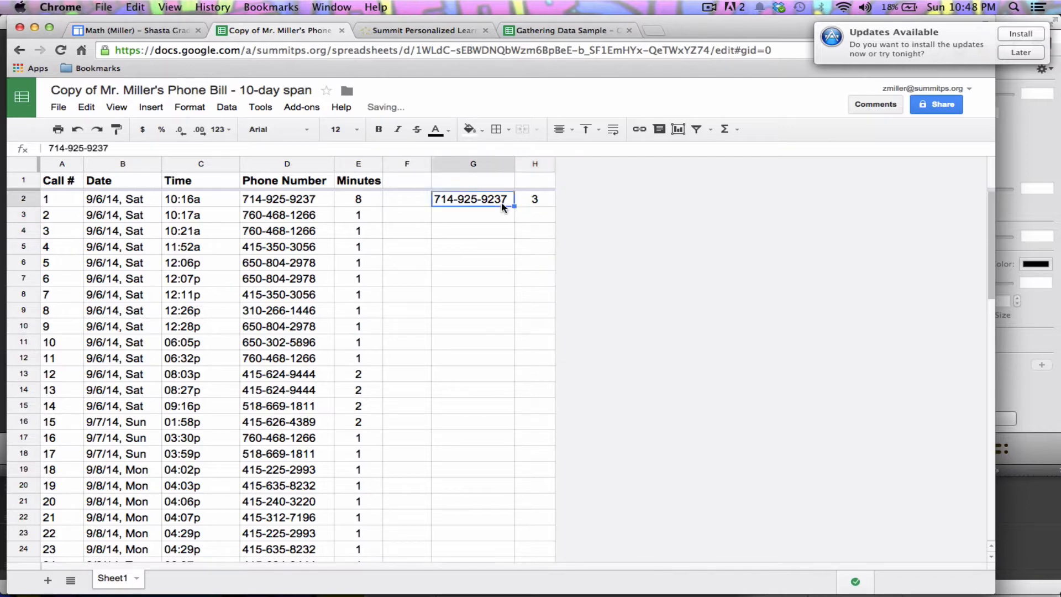
left_click(285, 220)
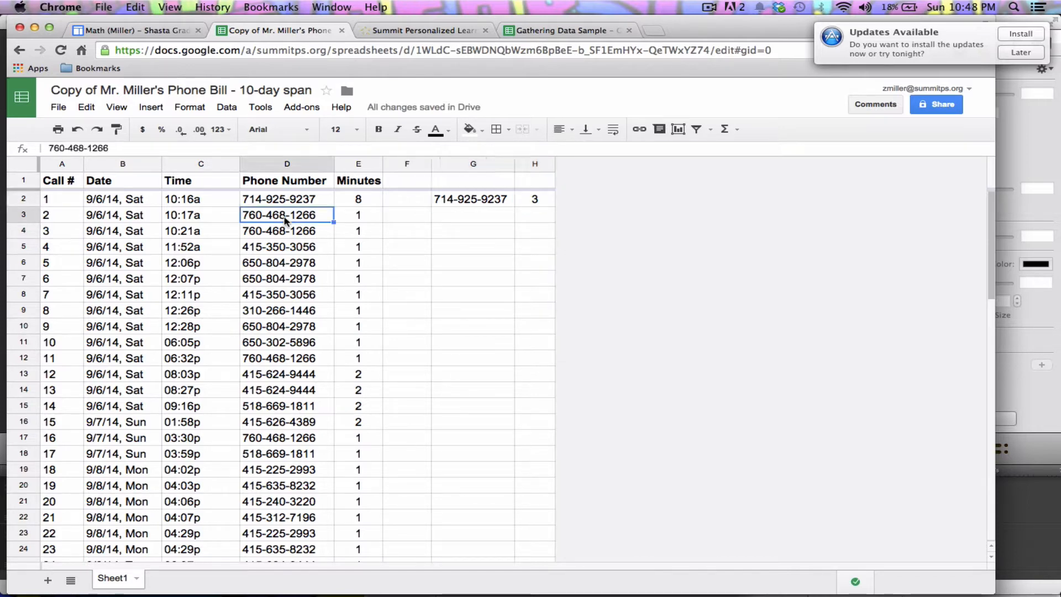
key("super+c")
left_click(459, 218)
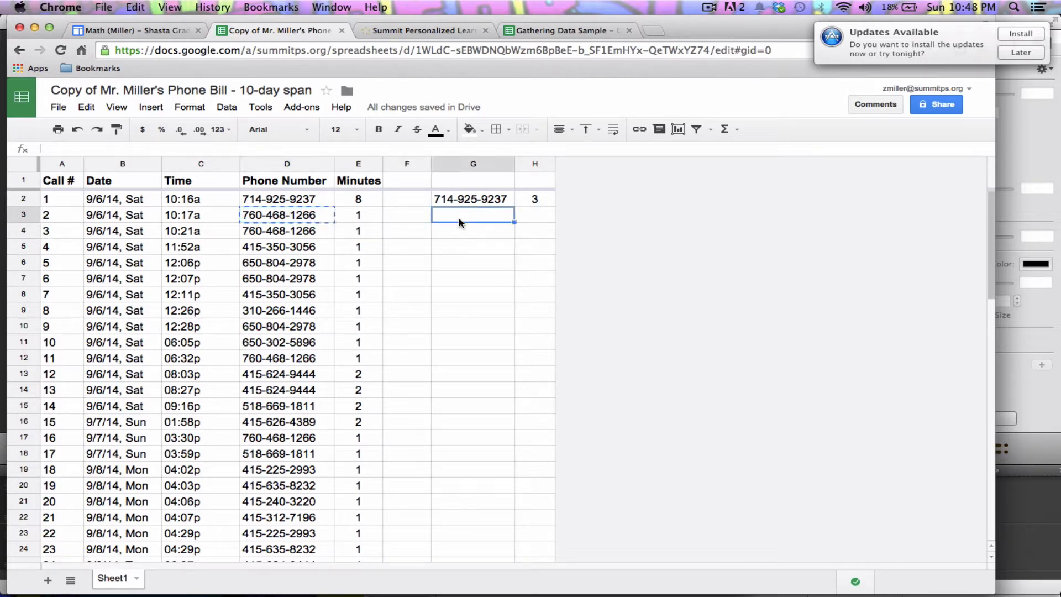
key("super+v")
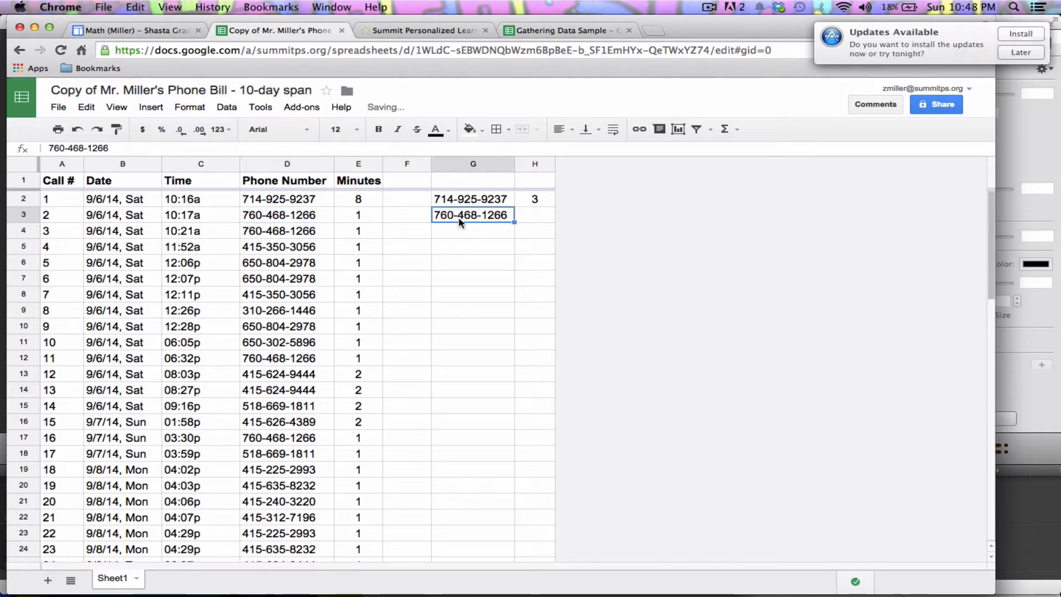
Fill the COUNTIF formula from H2 down to H3 and inspect the copied formula's range and criterion references
left_click(536, 201)
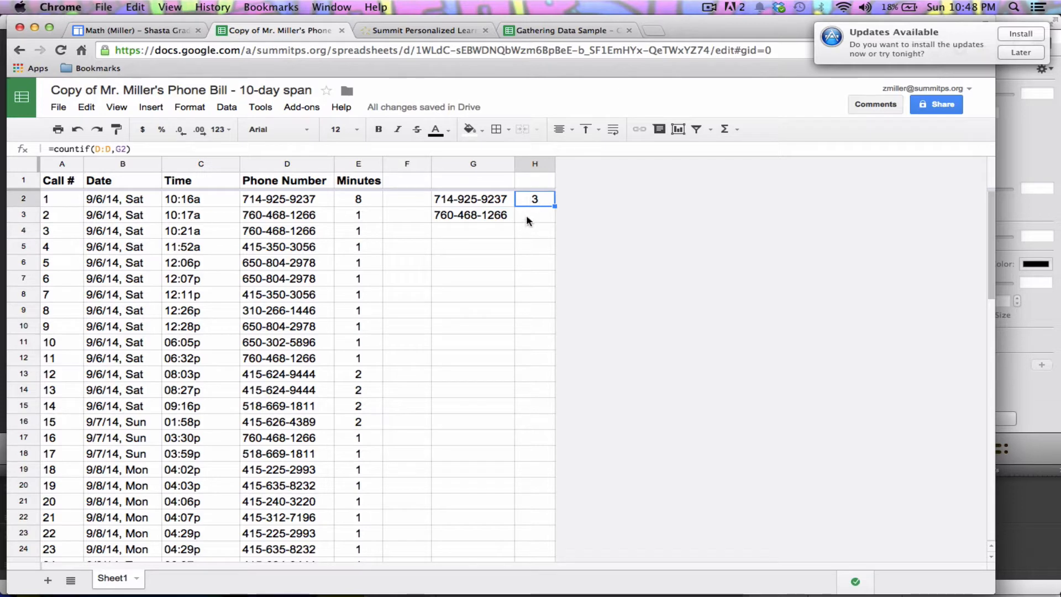
left_click(527, 216)
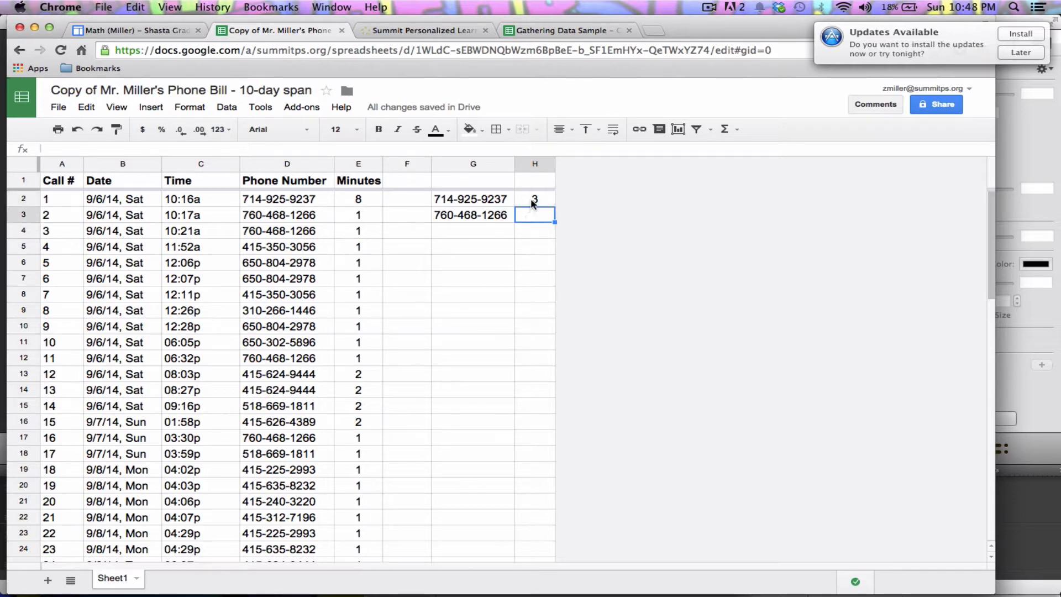
left_click(533, 200)
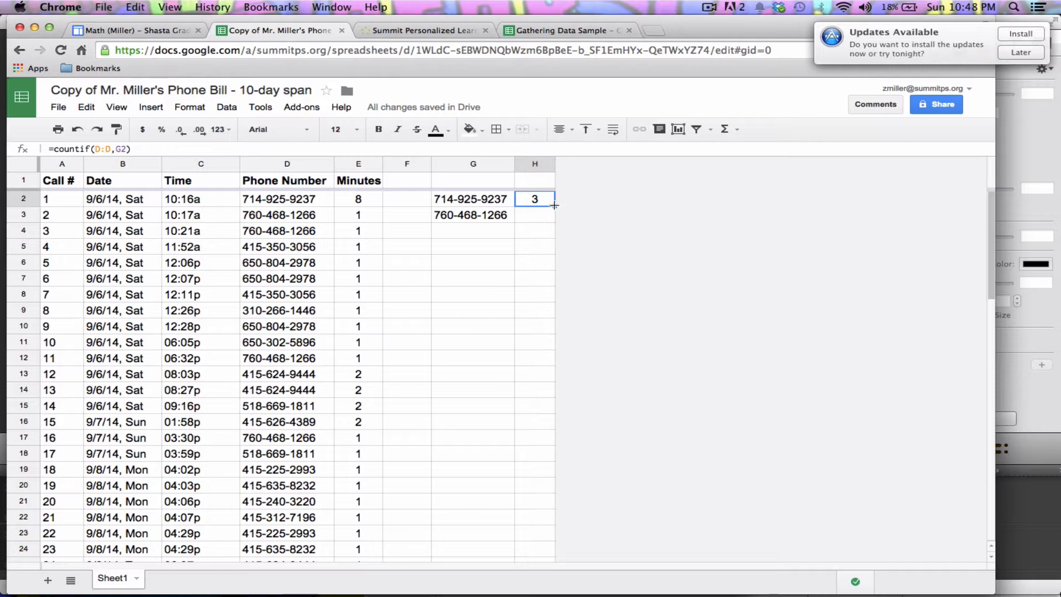
left_click_drag(554, 206, 547, 217)
left_click(537, 216)
double_click(537, 216)
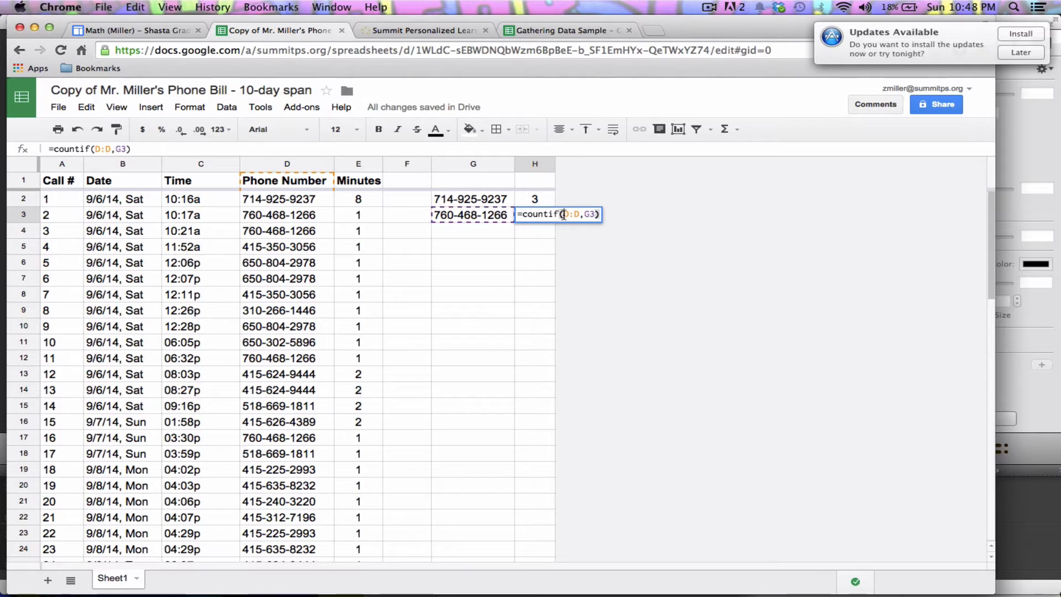
left_click_drag(563, 215, 592, 213)
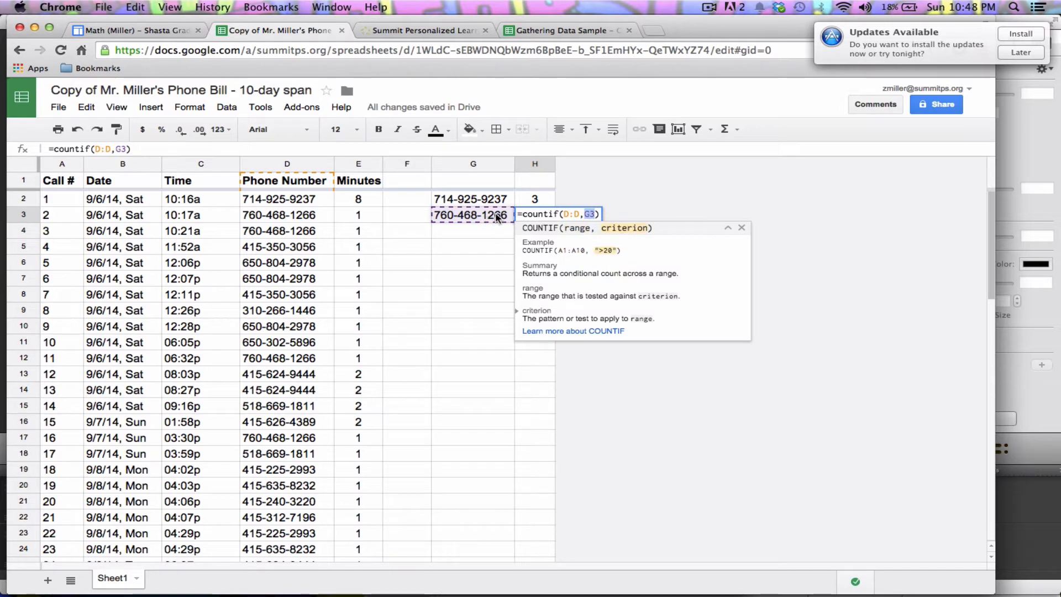
key("Return")
key("Up")
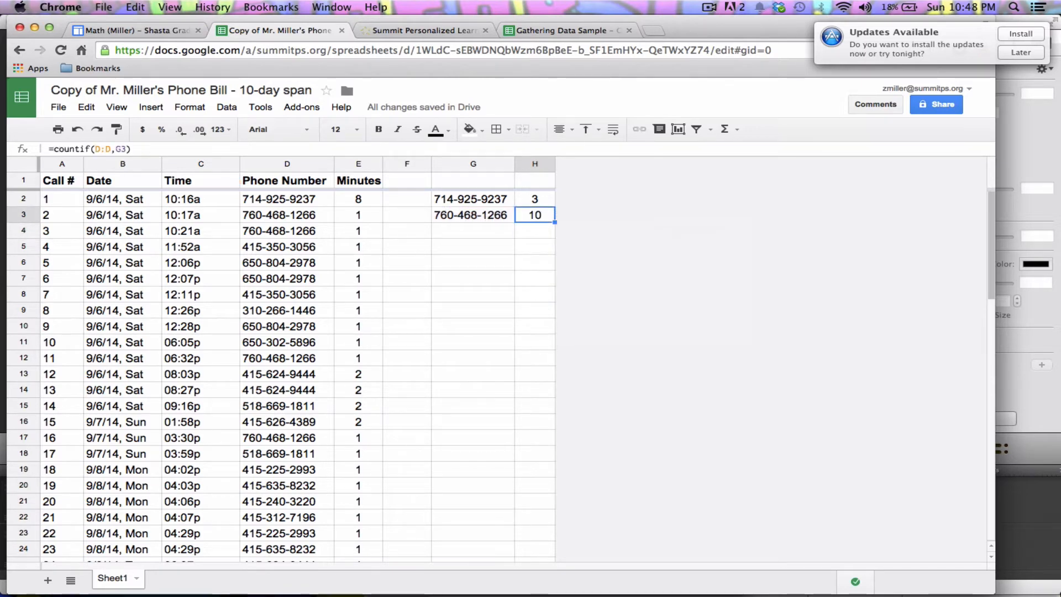
Copy the phone number from D5 into G4
key("Left")
key("Left")
key("Left")
key("Left")
key("Down")
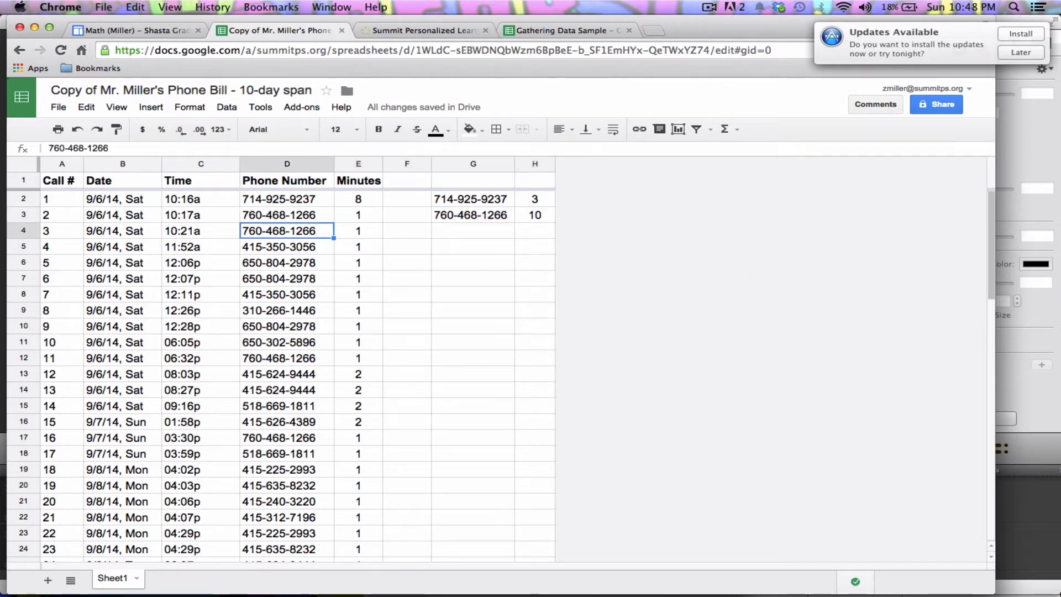
key("Down")
key("super+c")
key("Right")
key("Right")
key("Up")
key("Right")
key("super+v")
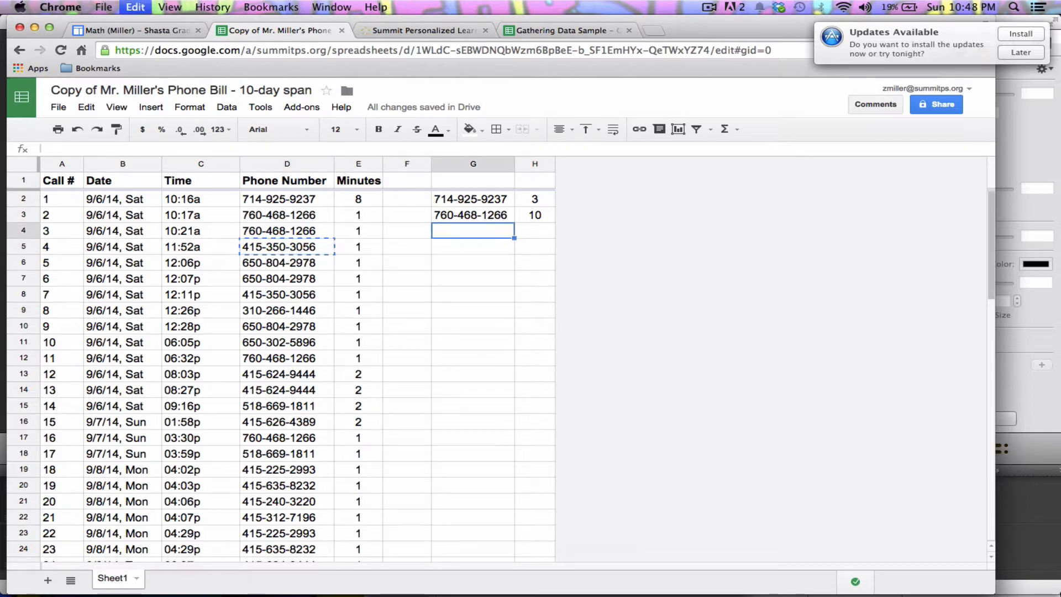
Copy the phone number from D6 into G5
key("Left")
key("Left")
key("Left")
key("Down")
key("Down")
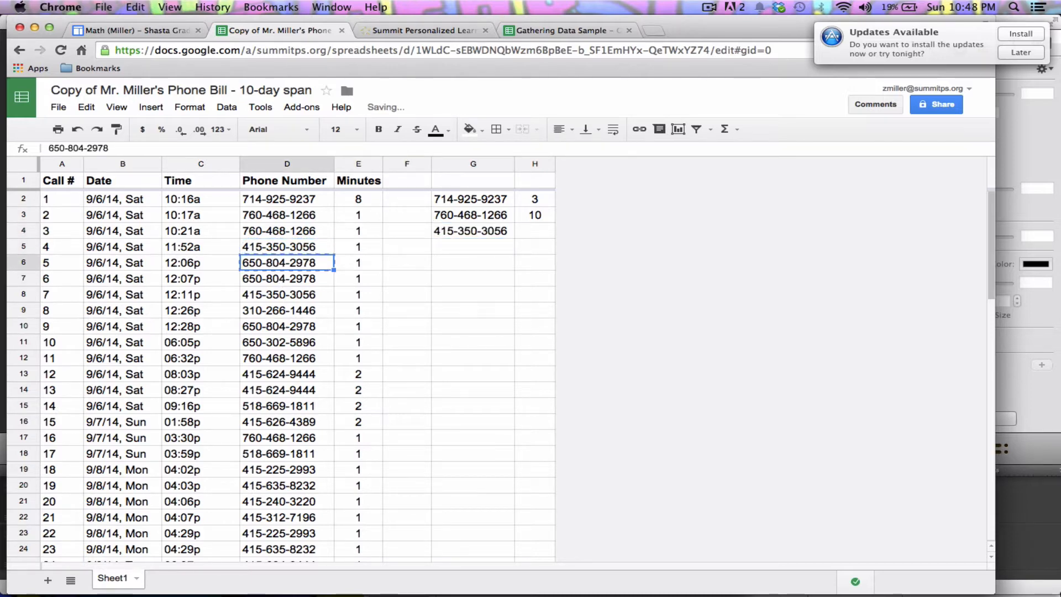
key("Right")
key("Right")
key("Right")
key("Up")
key("super+v")
Copy the phone number from D8 into G6
key("Left")
key("Left")
key("Left")
key("Down")
key("Down")
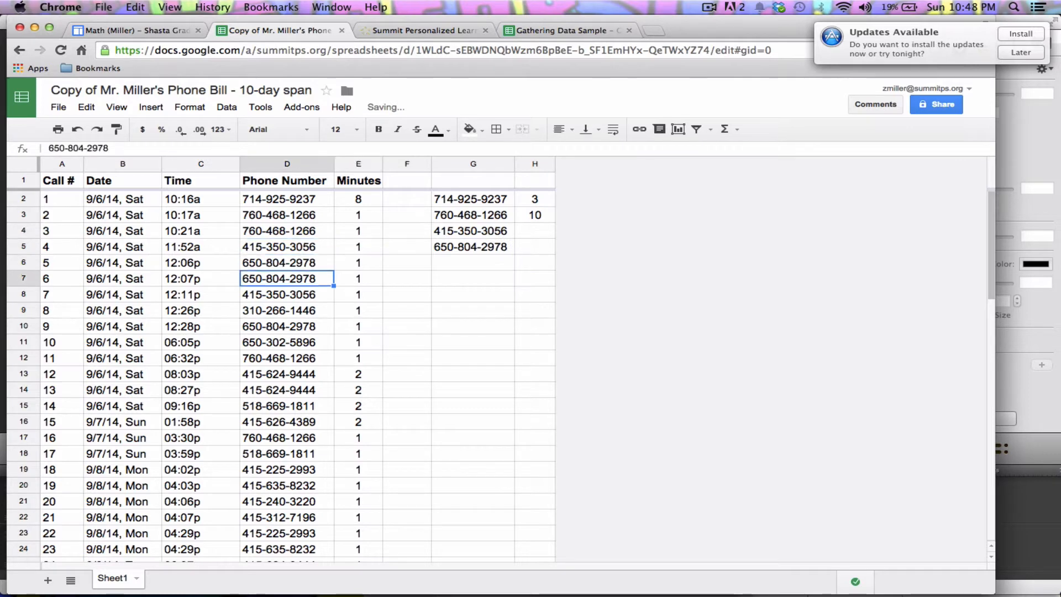
key("Down")
key("super+c")
key("Right")
key("Right")
key("Right")
key("Up")
key("Up")
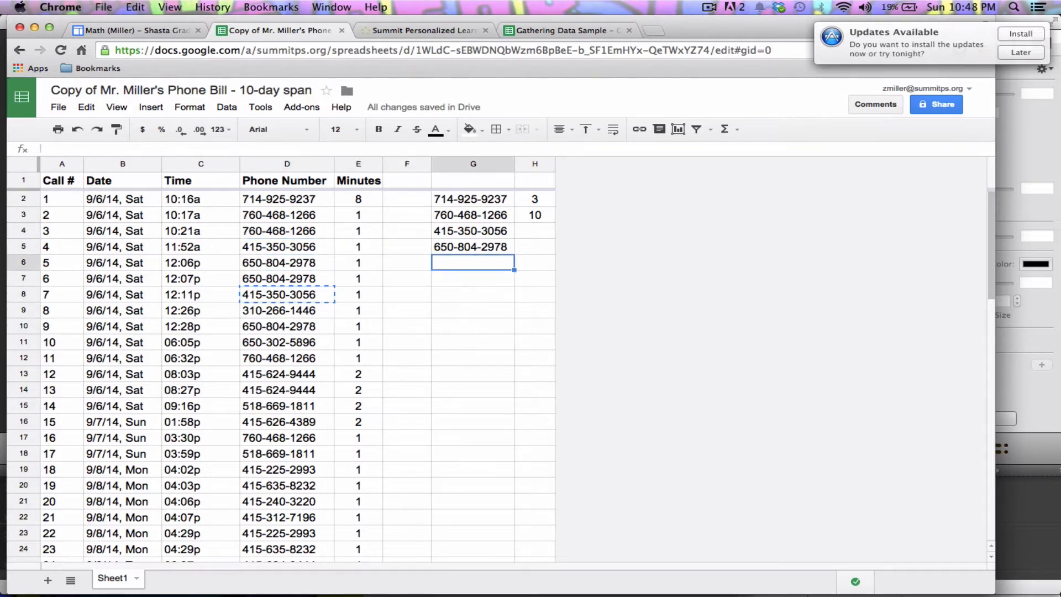
key("super+v")
Fill the COUNTIF formula from H3 down through H6
left_click(541, 214)
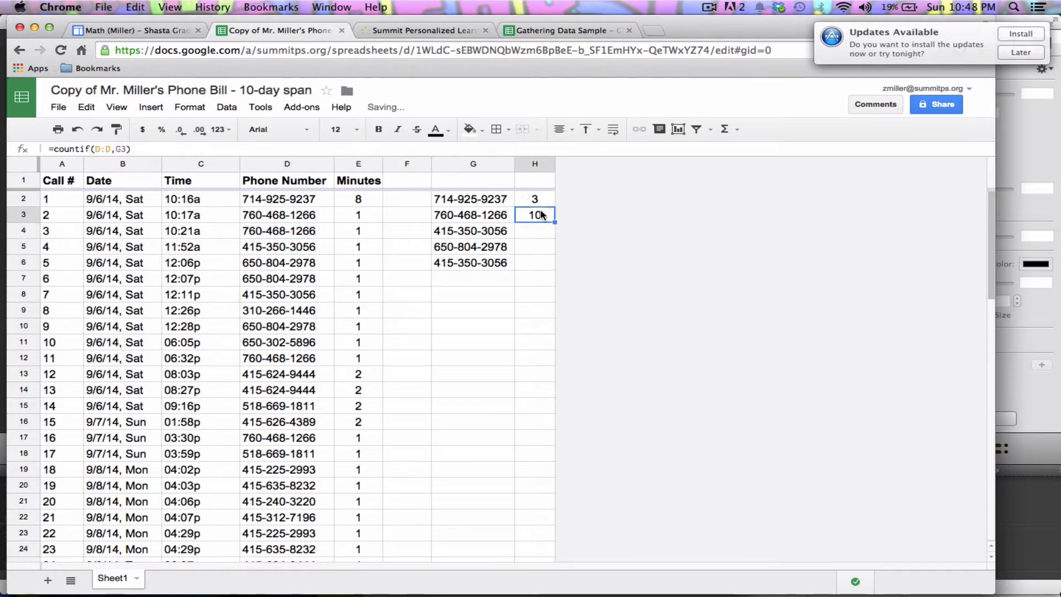
left_click_drag(555, 222, 553, 263)
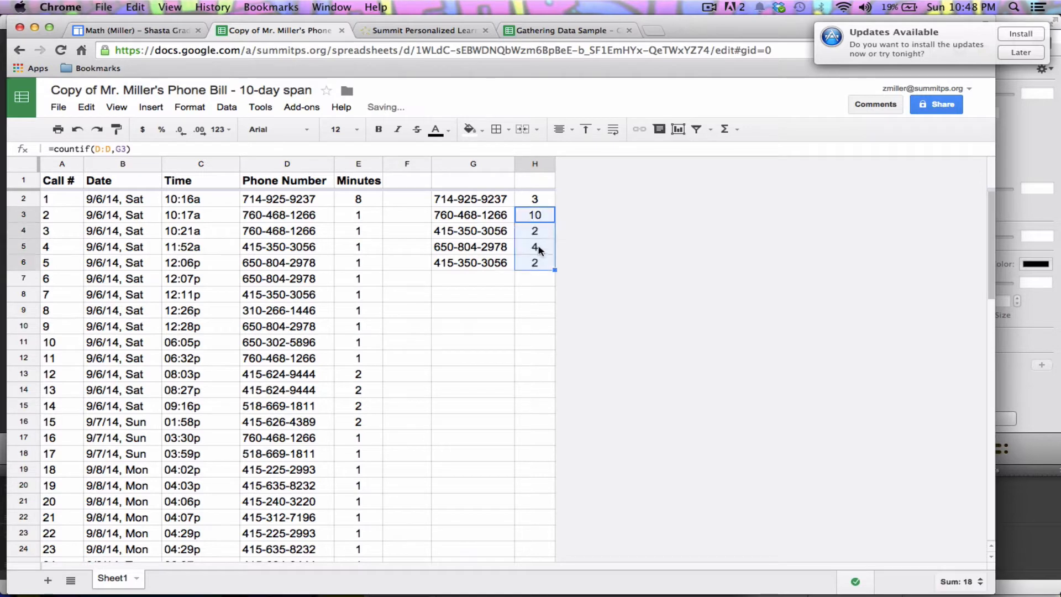
key("Down")
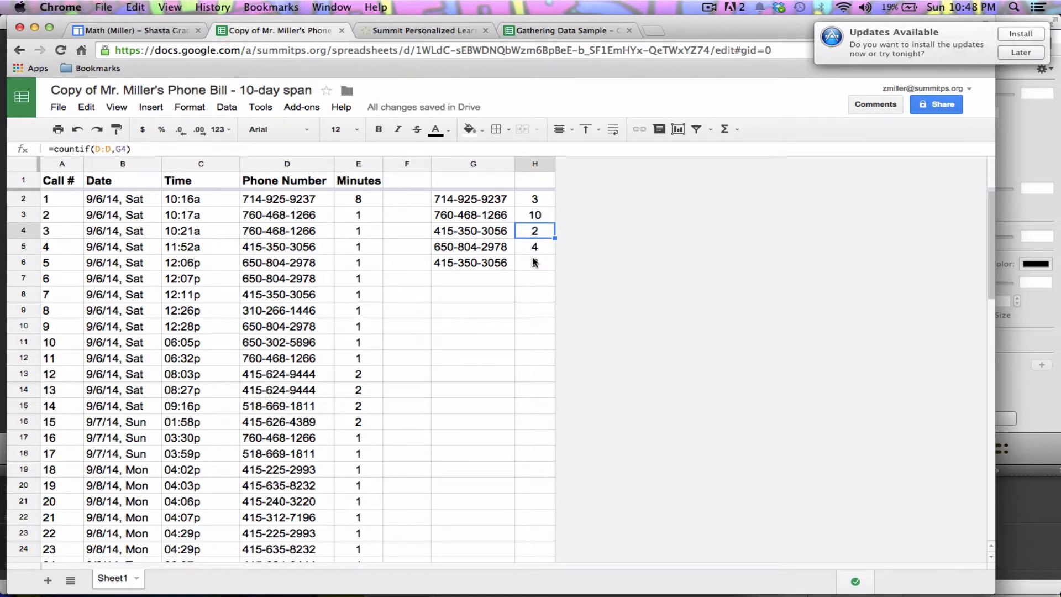
List the minute values 1 through 5 in cells G8 to G12, copying the 1 from E3
left_click(351, 217)
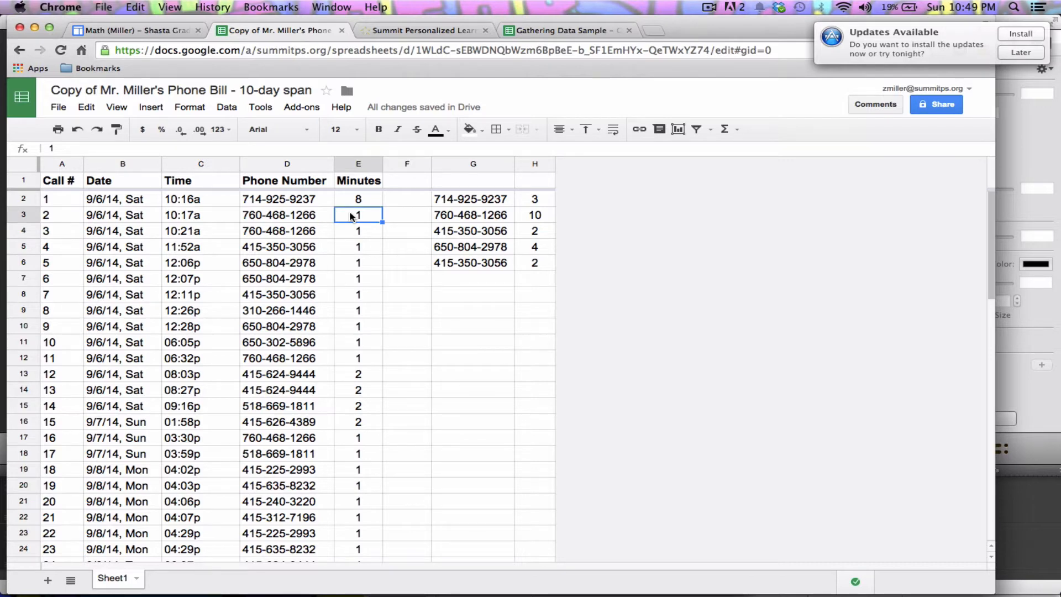
key("ctrl+c")
left_click(467, 295)
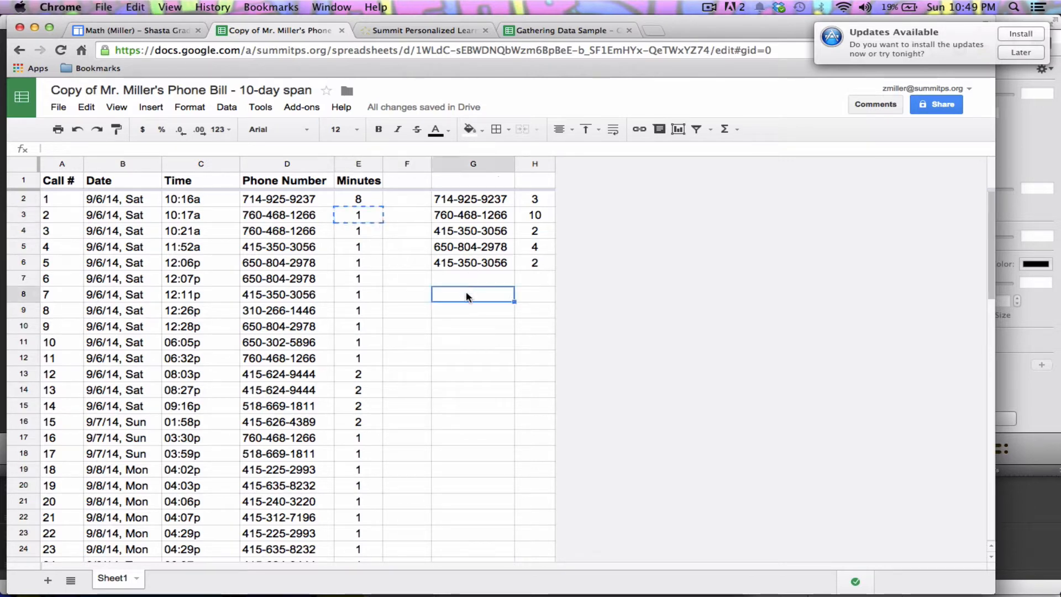
key("ctrl+v")
left_click(466, 310)
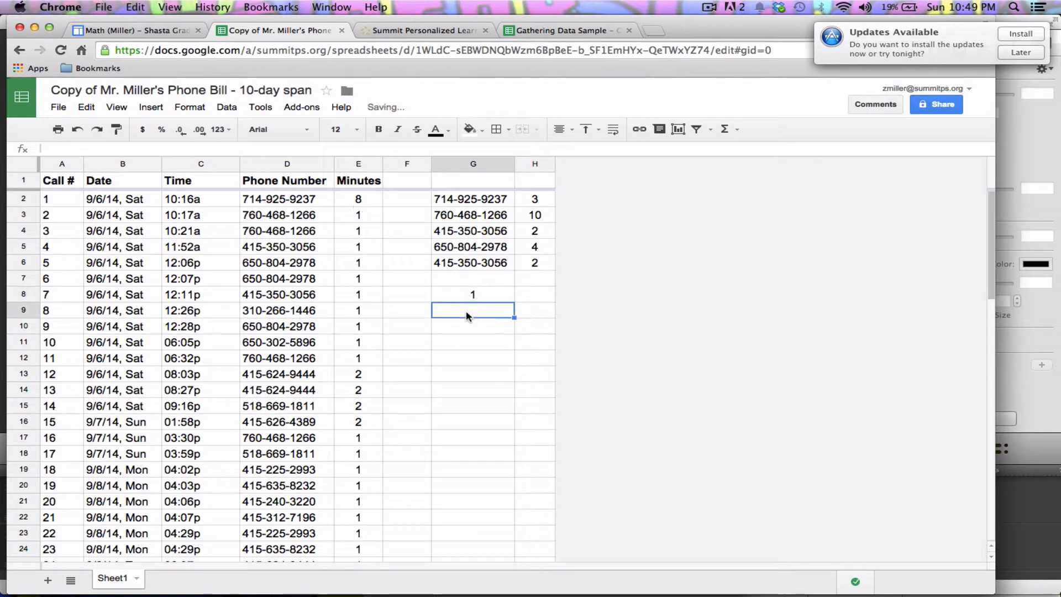
type("2")
key("Return")
type("3")
key("Return")
type("4")
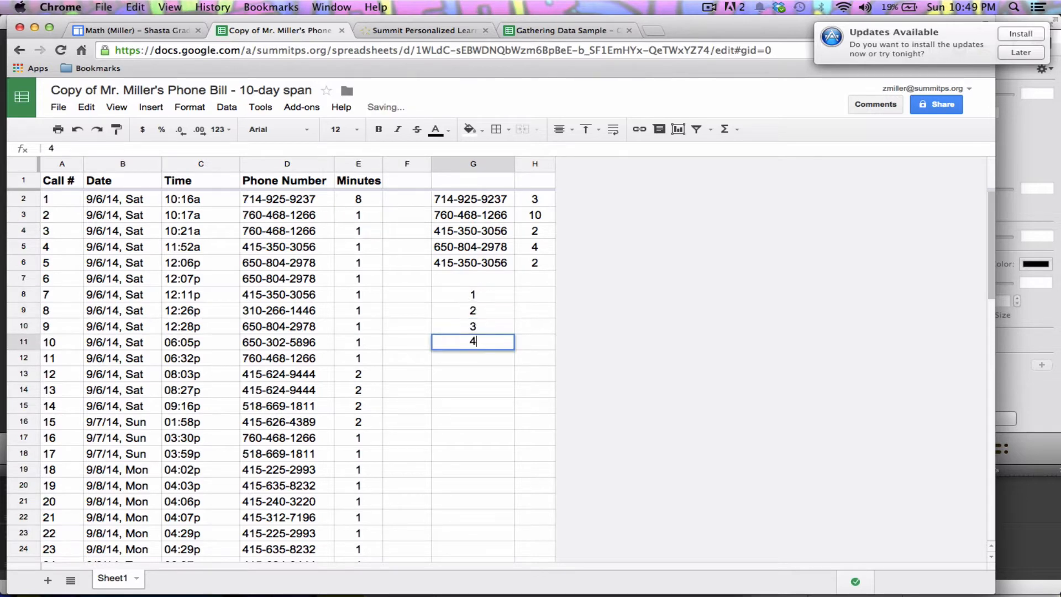
key("Return")
type("5")
Enter a COUNTIF formula in H8 that counts the value of G8 across column E
key("Right")
key("Up")
key("Up")
key("Up")
key("Up")
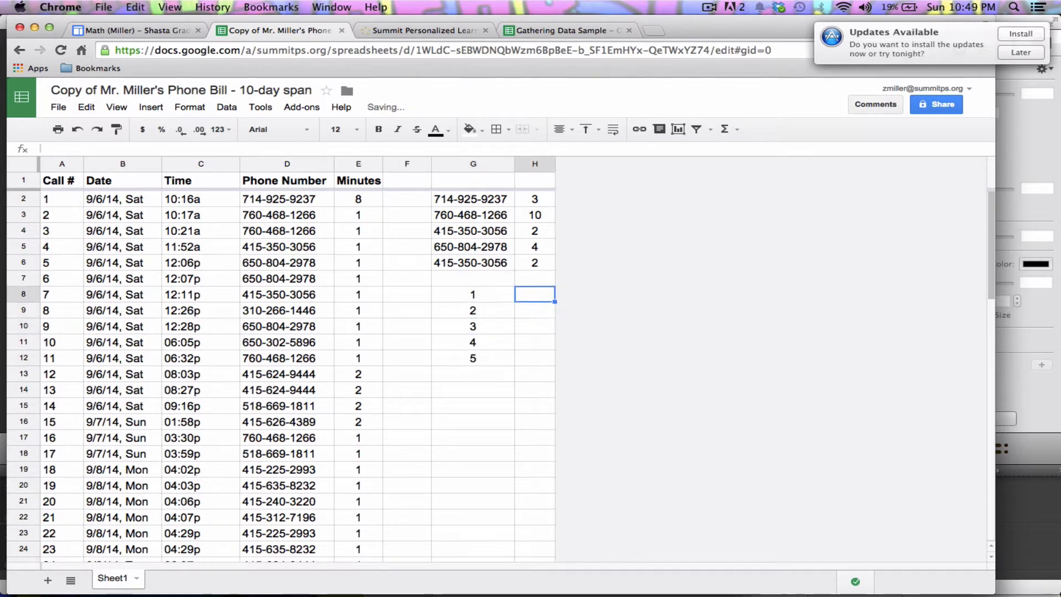
type("=count")
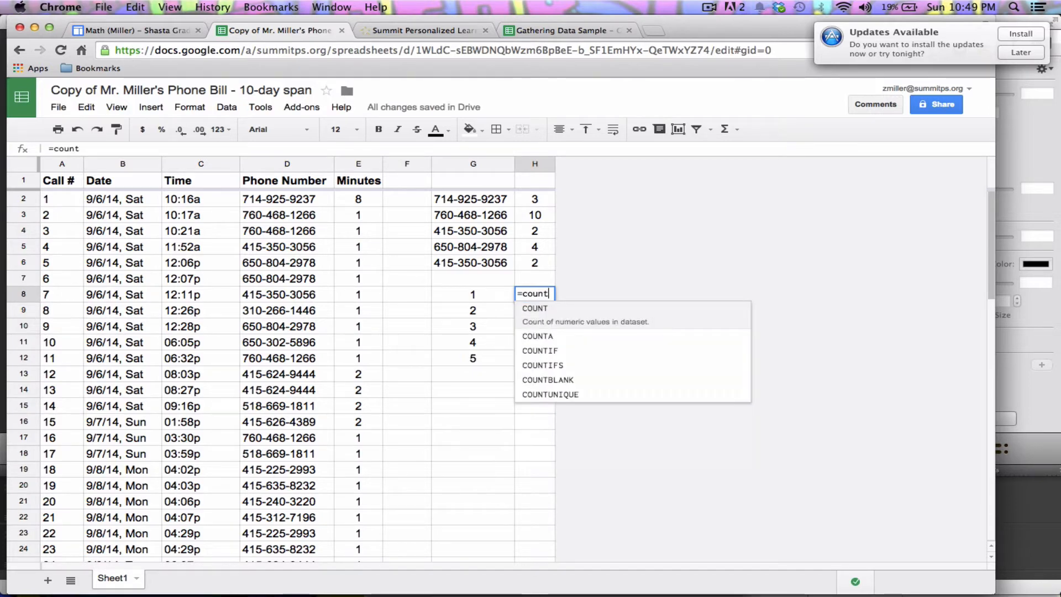
type("if(")
left_click(354, 216)
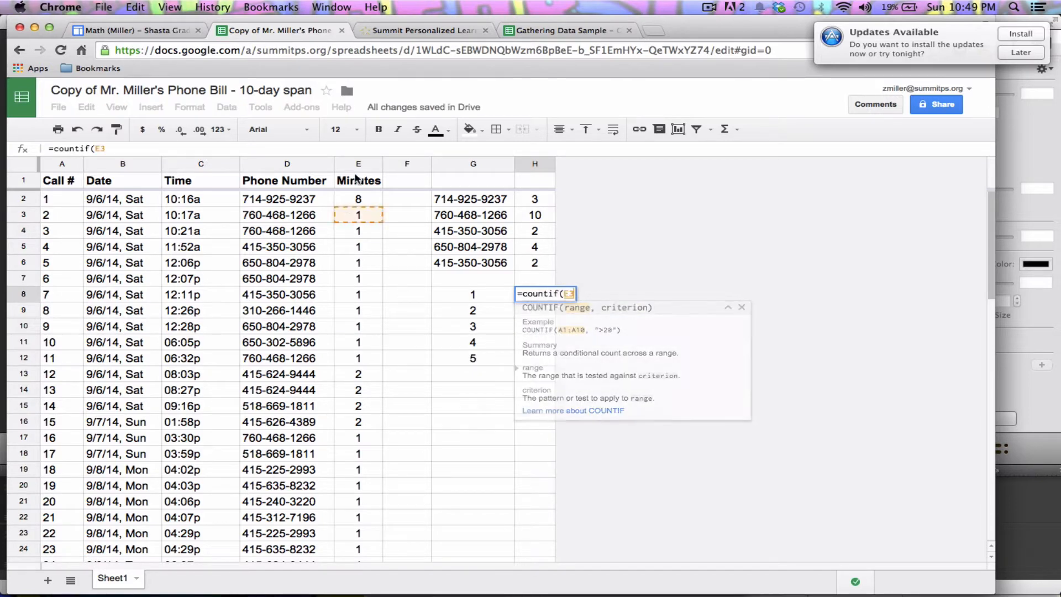
left_click(358, 164)
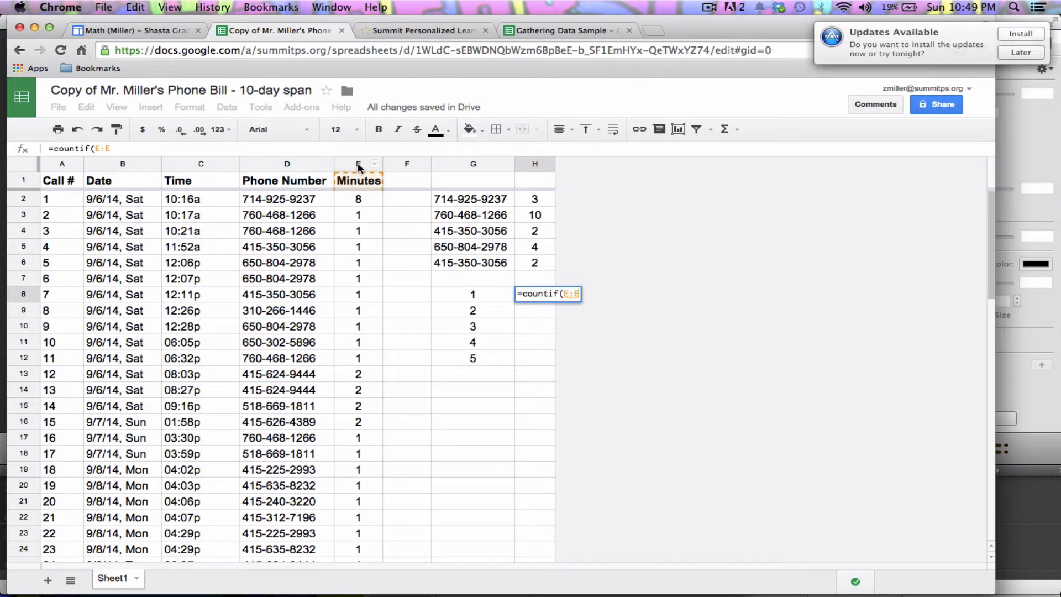
type(",")
left_click(489, 287)
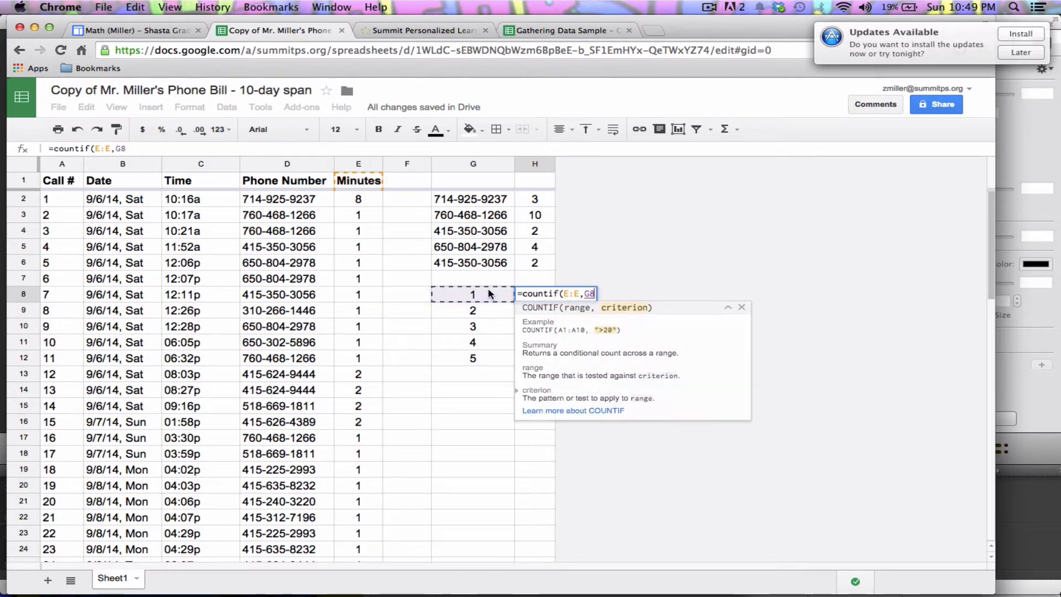
key("Return")
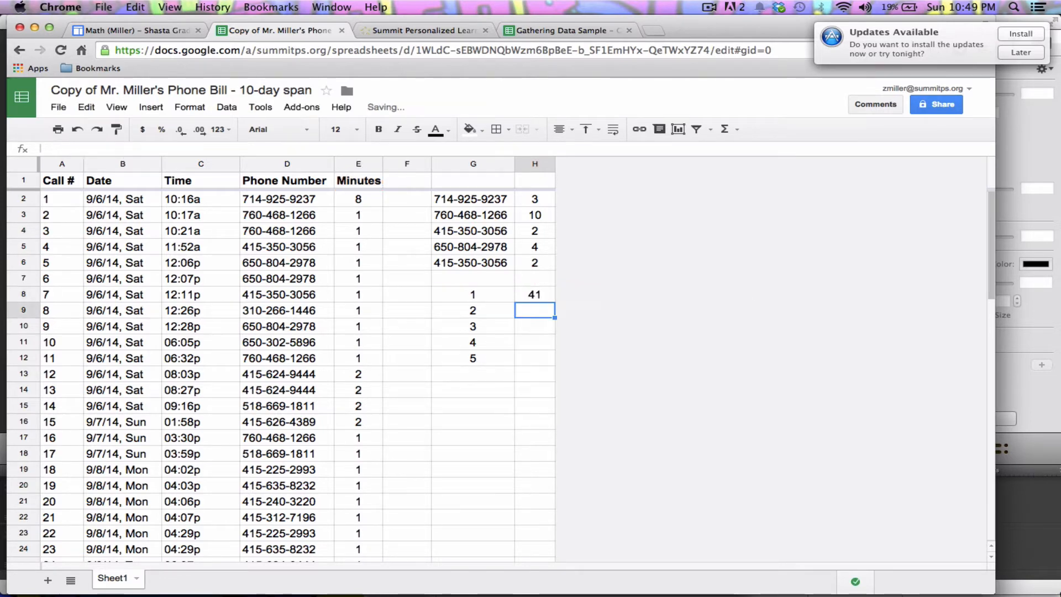
Fill the COUNTIF formula from H8 down through H12 and check the counts for each minute value
left_click(551, 294)
left_click_drag(552, 295, 550, 351)
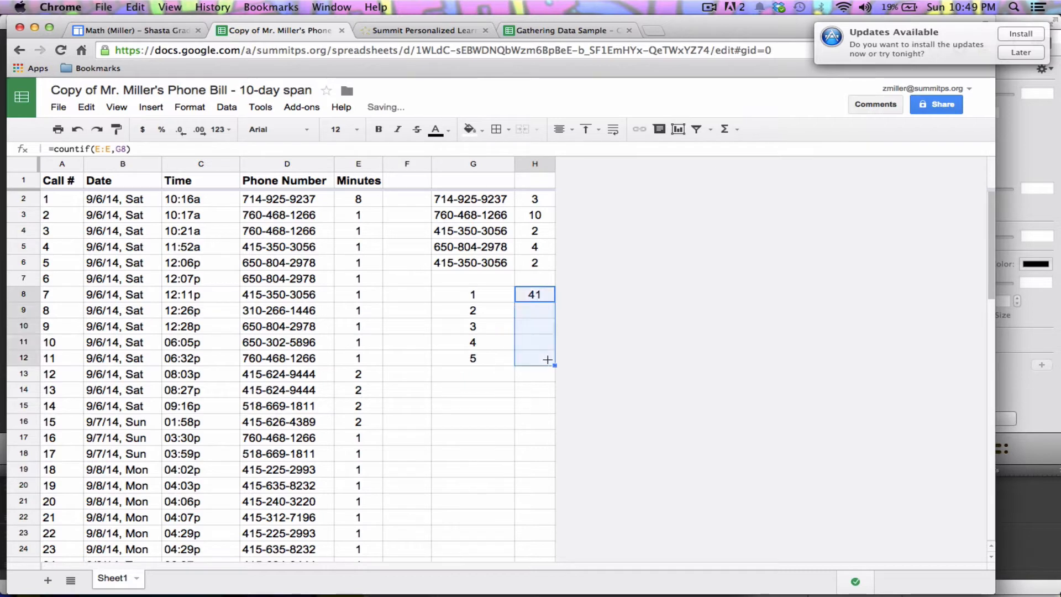
left_click(549, 317)
left_click(535, 329)
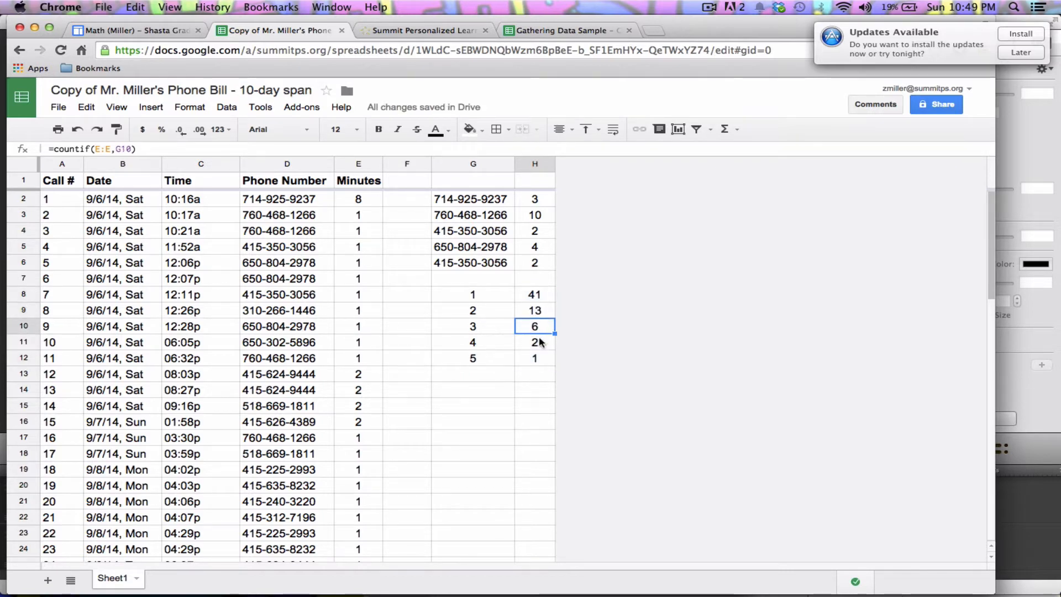
left_click(540, 342)
left_click(535, 360)
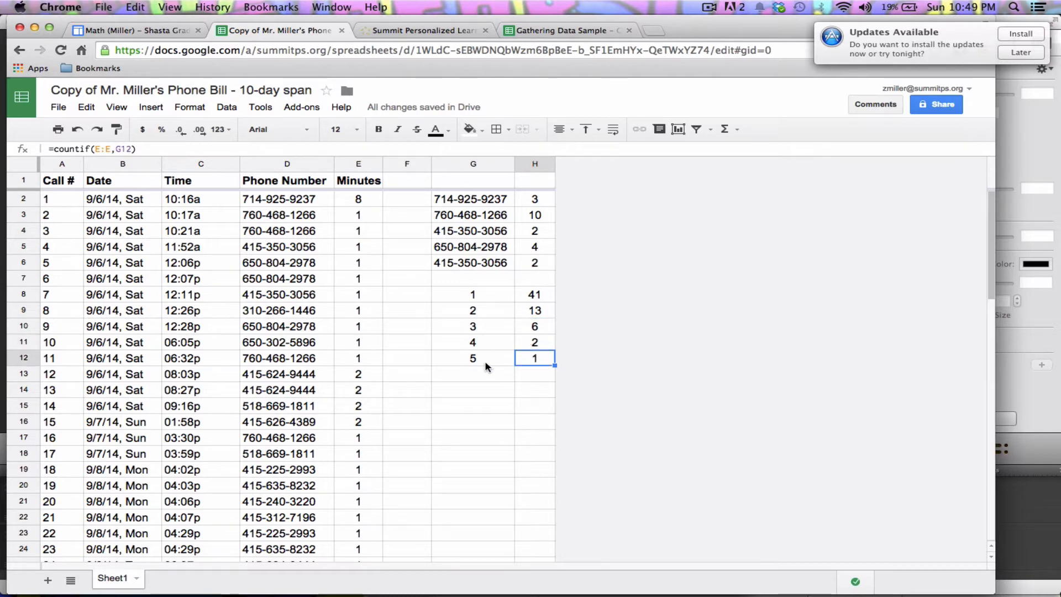
left_click(531, 280)
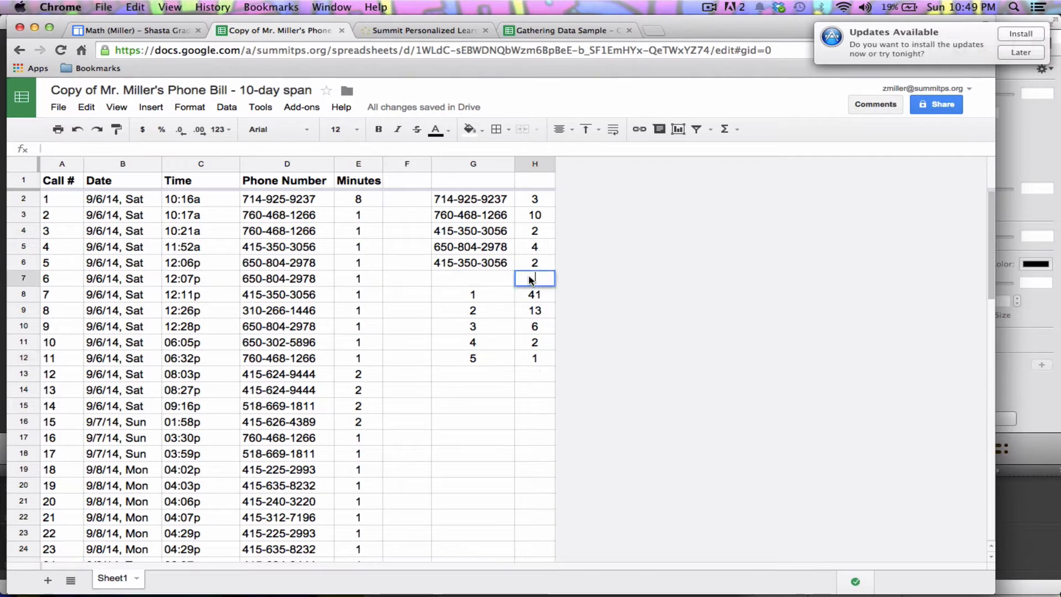
left_click(486, 278)
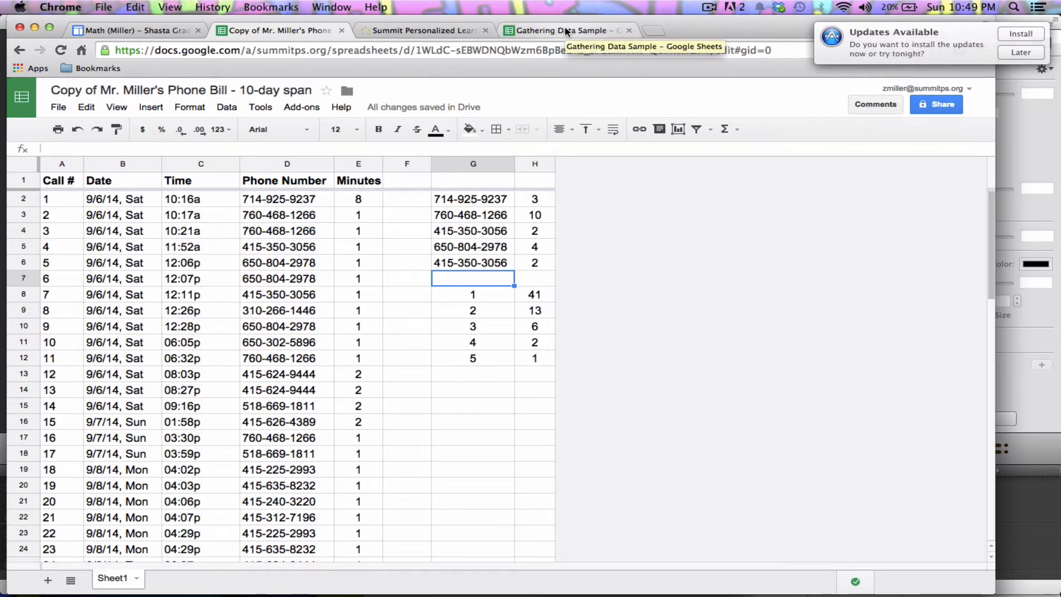
Switch to the Gathering Data Sample spreadsheet and examine the entries in the Mins spent eating column
left_click(566, 32)
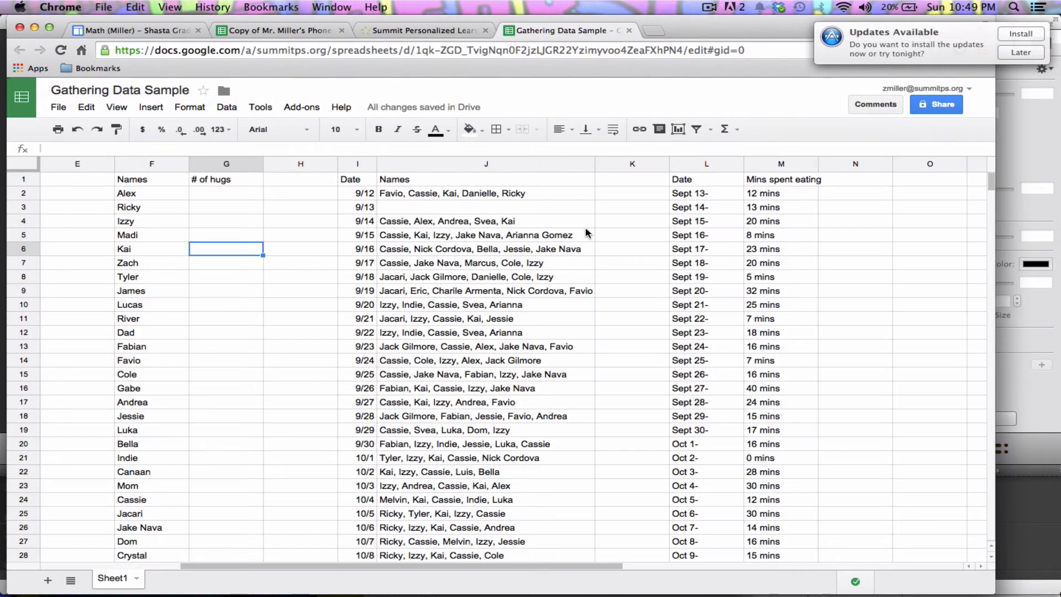
scroll(649, 218, "left", 5)
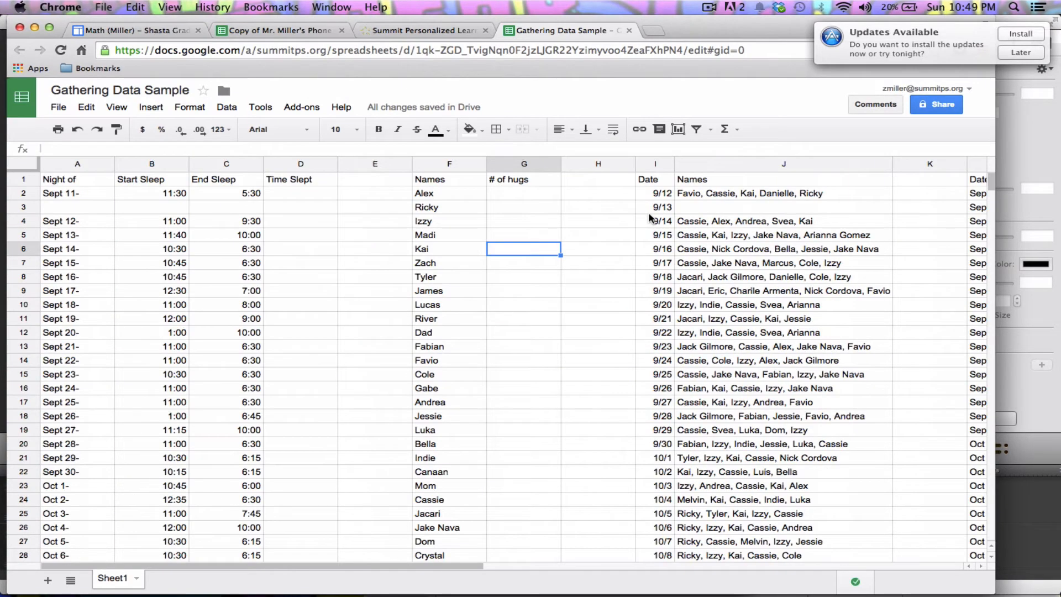
scroll(649, 218, "right", 3)
scroll(649, 219, "right", 2)
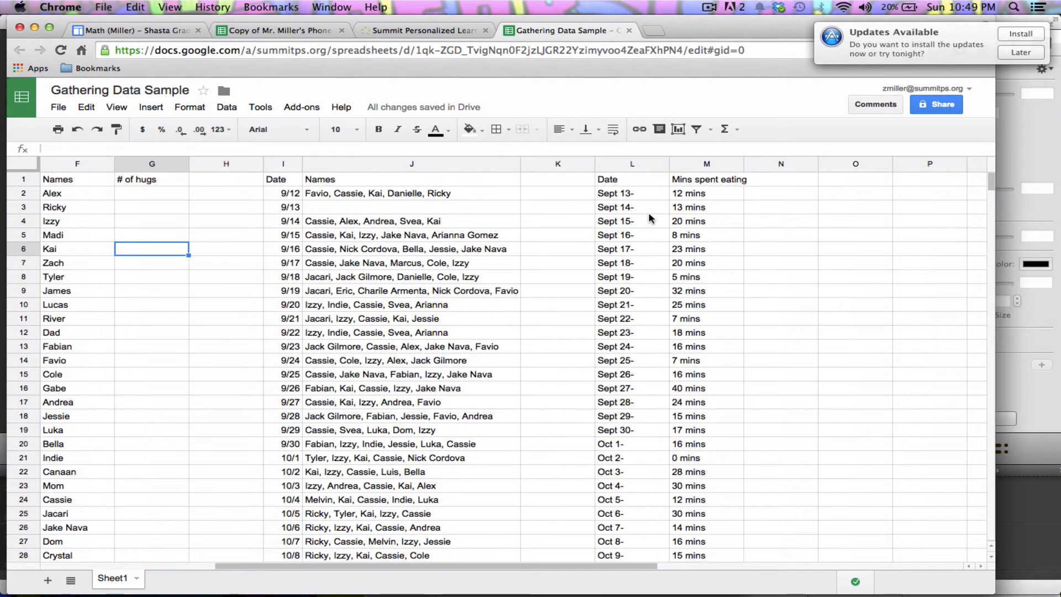
left_click(700, 162)
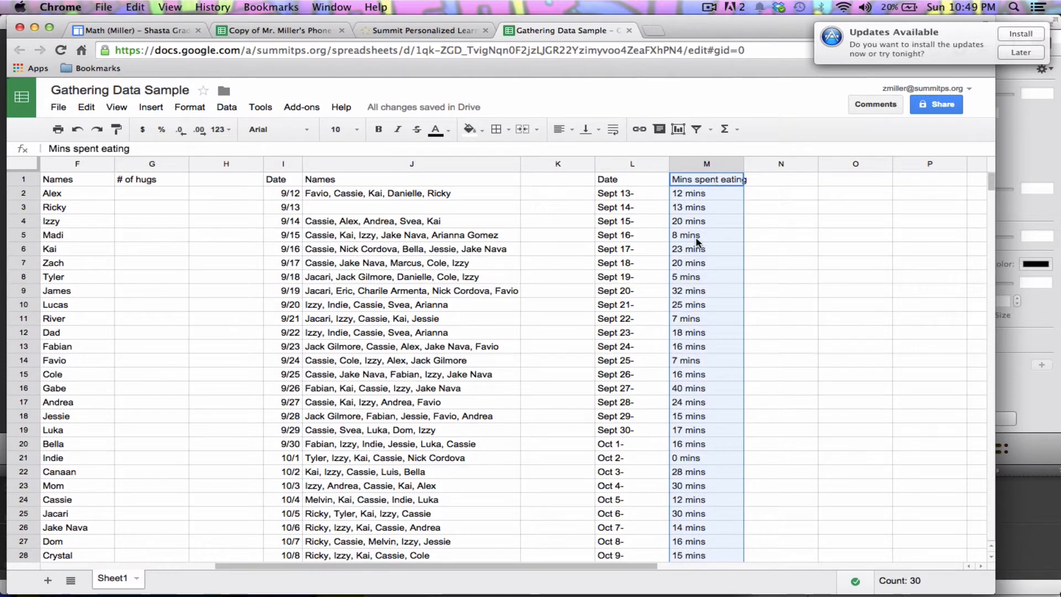
scroll(698, 241, "down", 3)
scroll(698, 242, "up", 3)
left_click(716, 194)
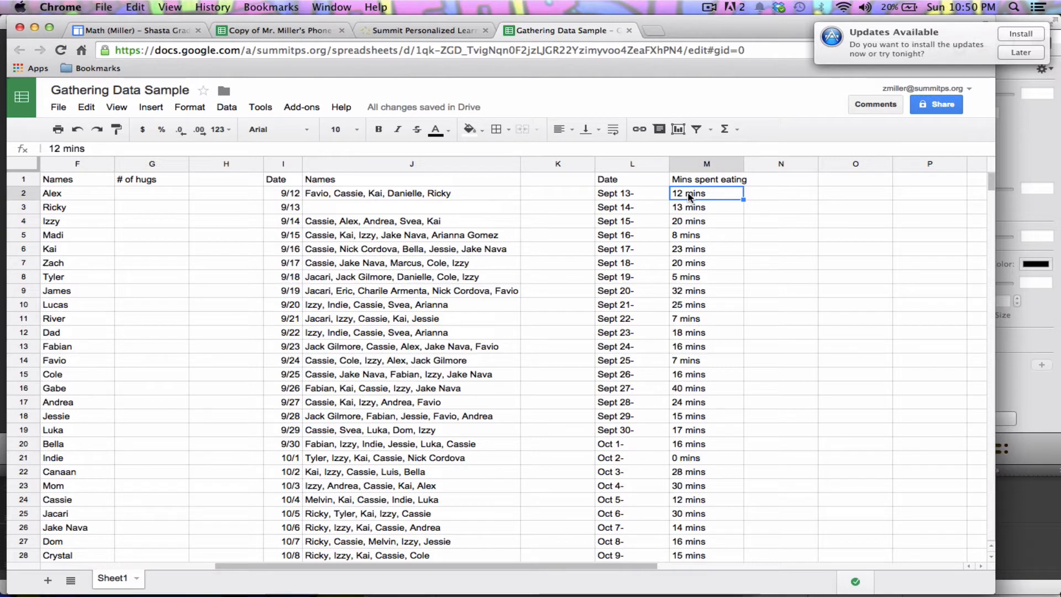
left_click(761, 197)
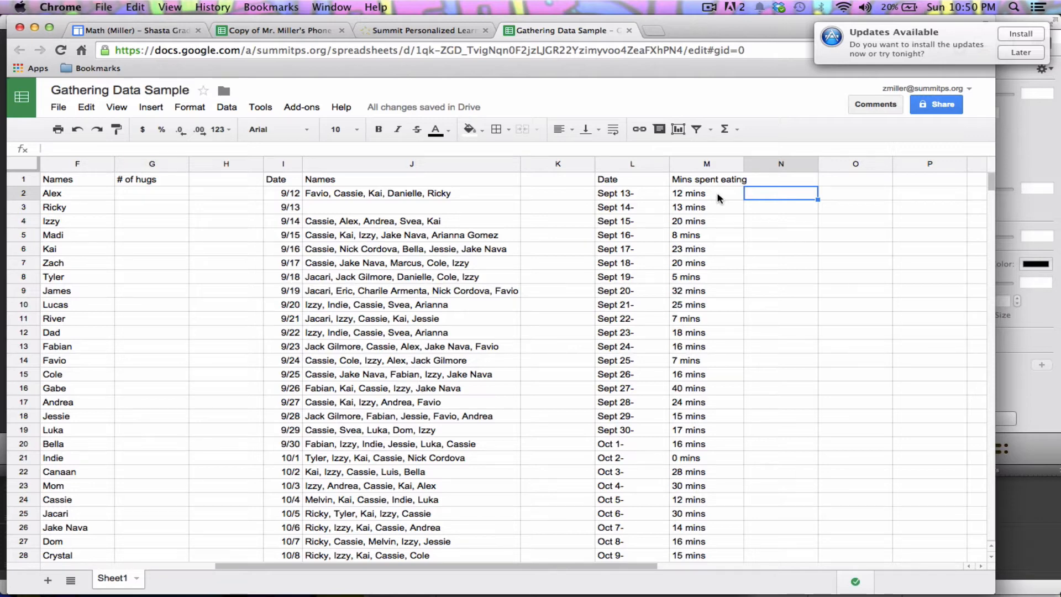
Remove the text "mins" from cell M2 so it holds only 12
double_click(683, 191)
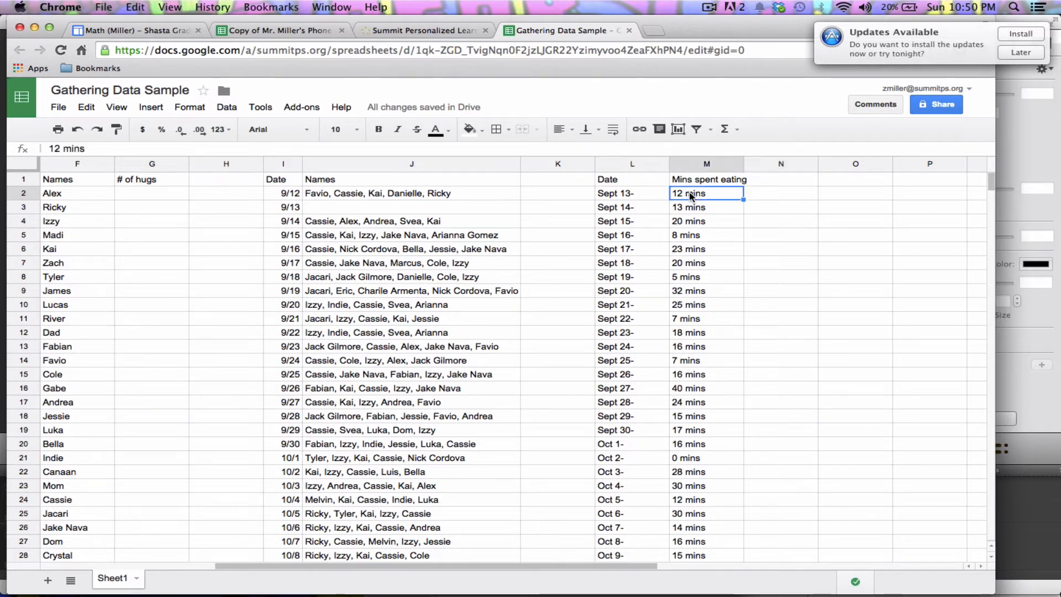
key("BackSpace")
key("BackSpace")
key("BackSpace")
key("BackSpace")
key("BackSpace")
key("Return")
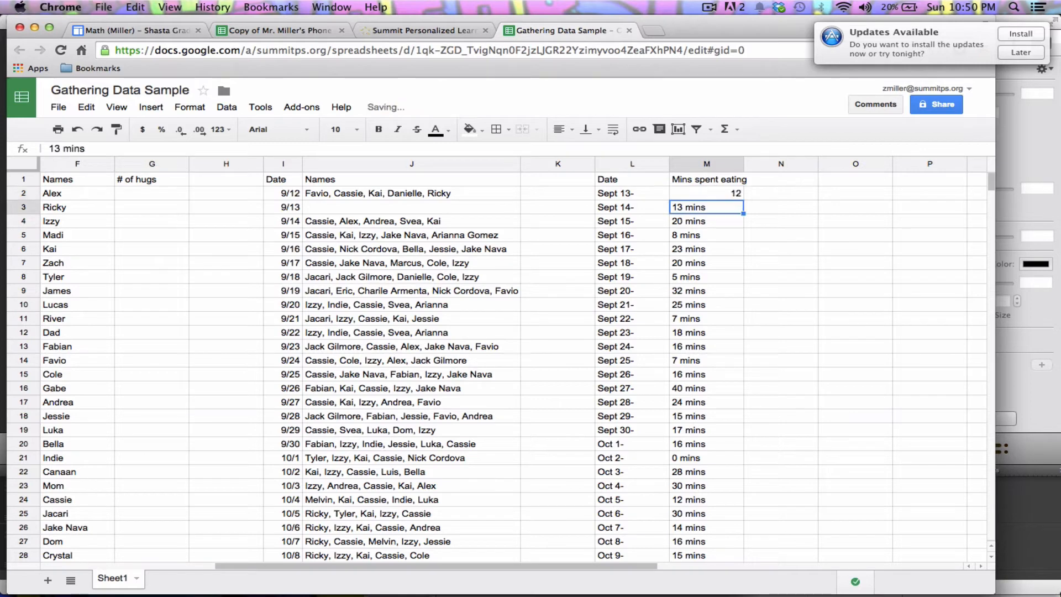
Strip the "mins" unit from cell M3, leaving just 13
key("Return")
key("BackSpace")
key("BackSpace")
key("BackSpace")
key("BackSpace")
key("BackSpace")
key("Return")
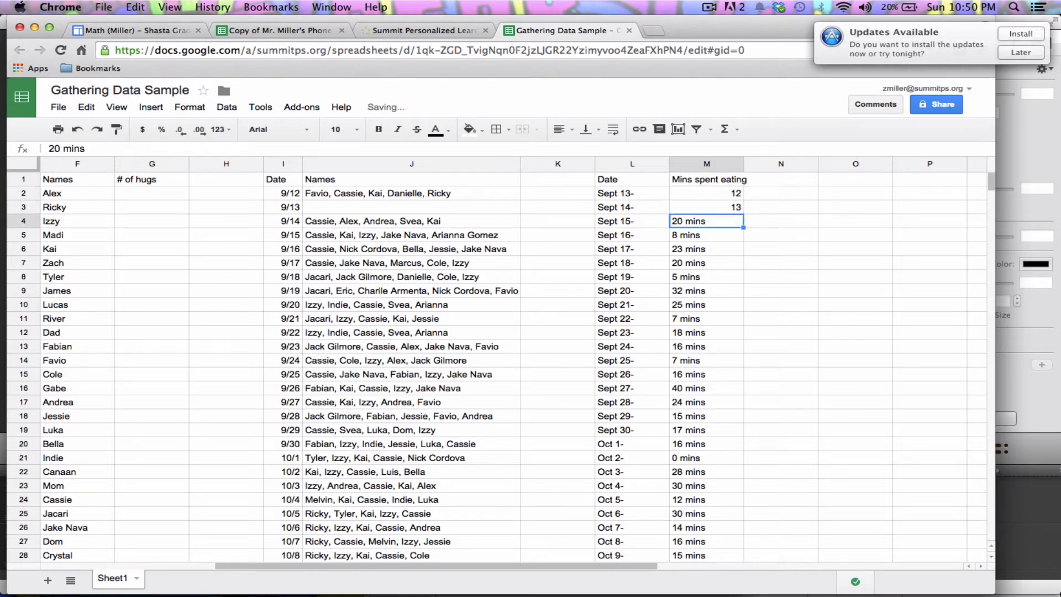
Undo the manual edits to cells M2 and M3
key("Up")
key("Up")
key("Down")
key("Right")
key("Up")
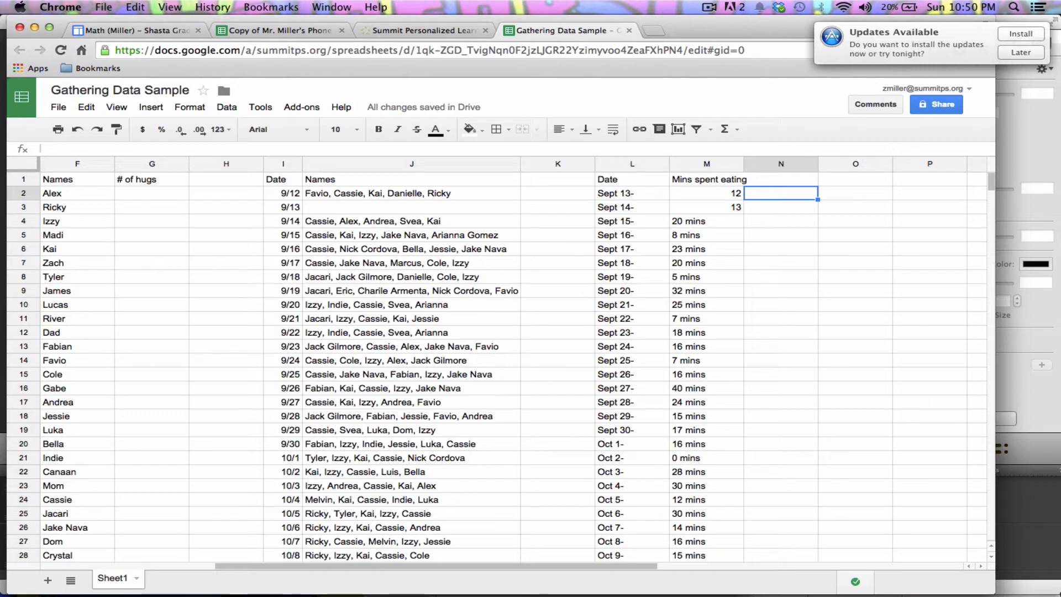
key("super+z")
key("super+z")
Enter =split(M2," ") in N2 to separate the number from its unit, and check the resulting cells N2 and O2
key("Right")
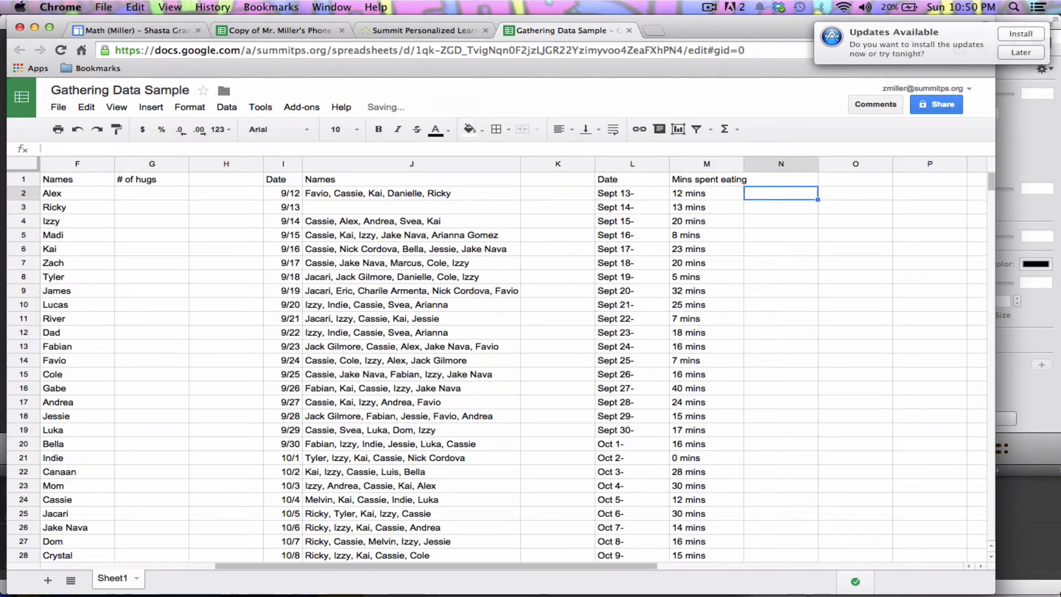
type("=split")
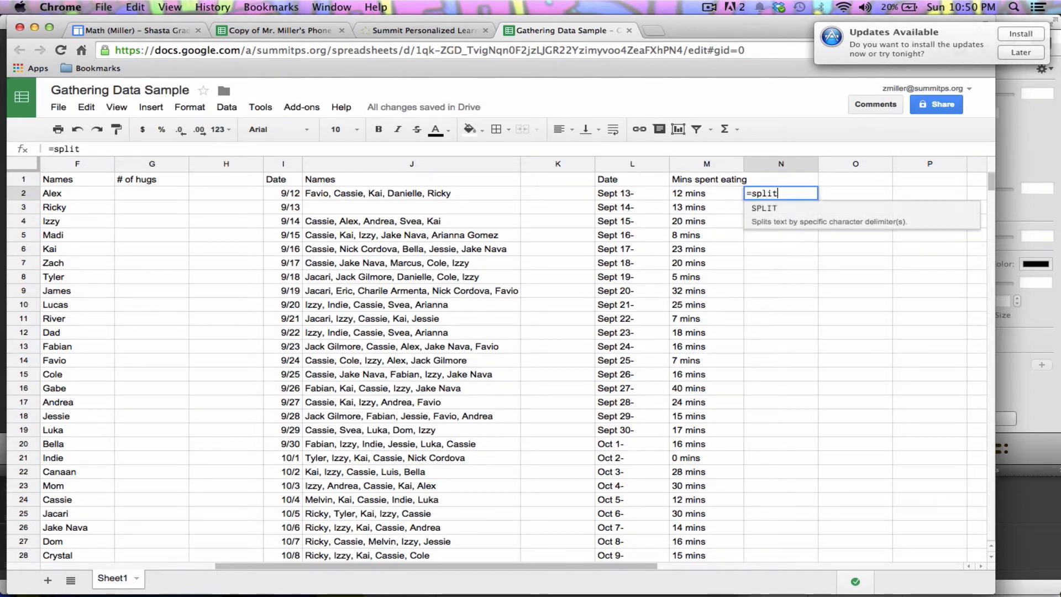
type("(")
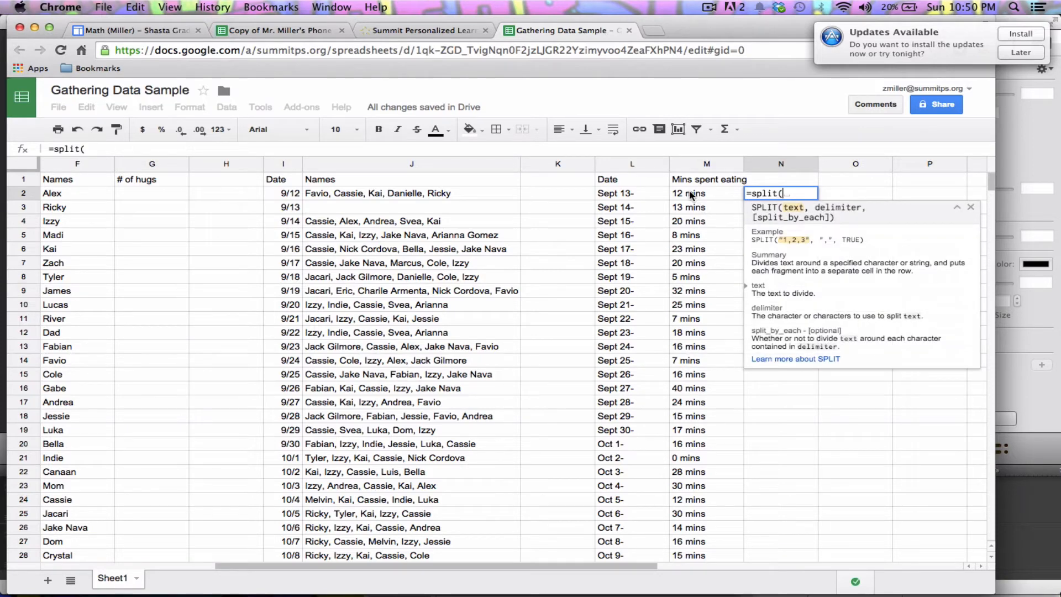
left_click(690, 196)
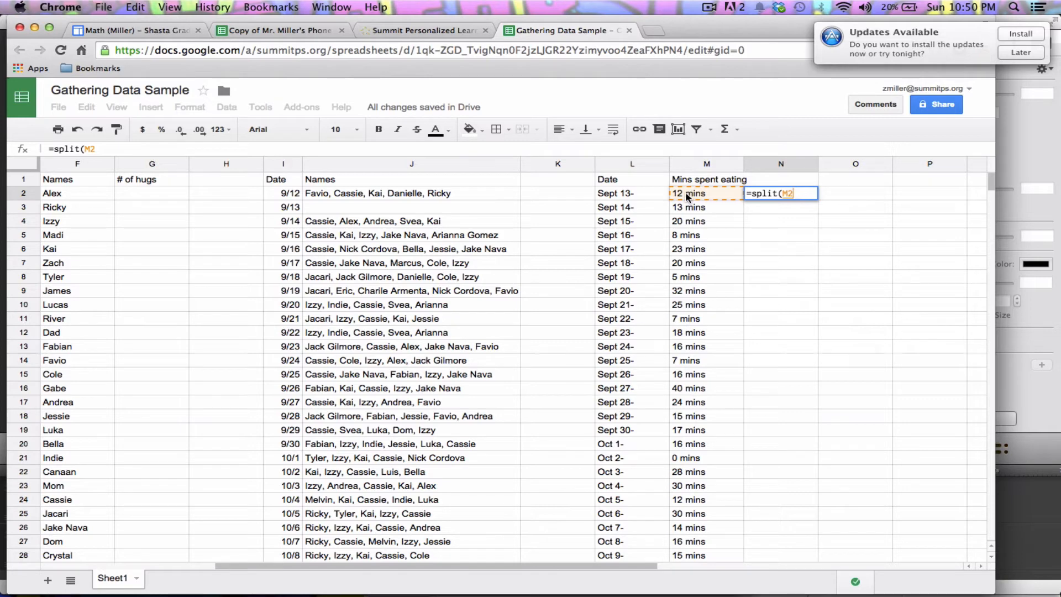
key("BackSpace")
key("BackSpace")
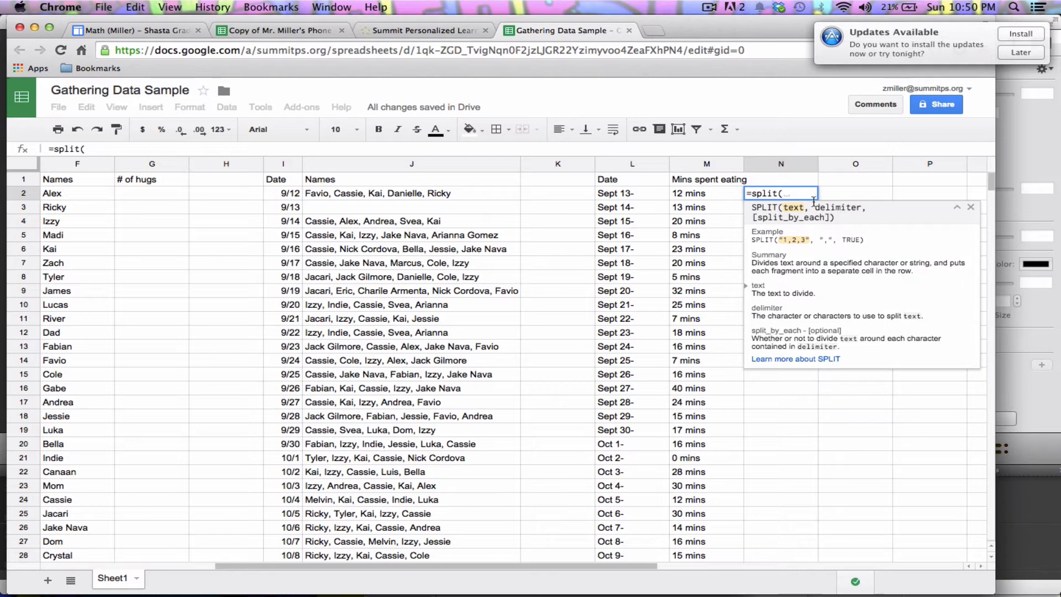
left_click(689, 198)
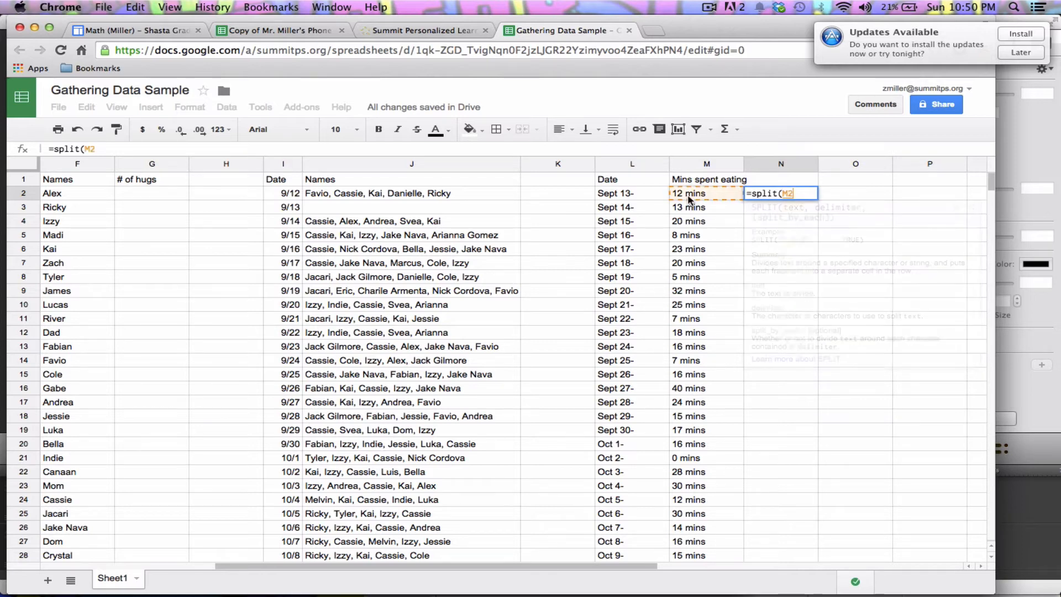
type(",\"")
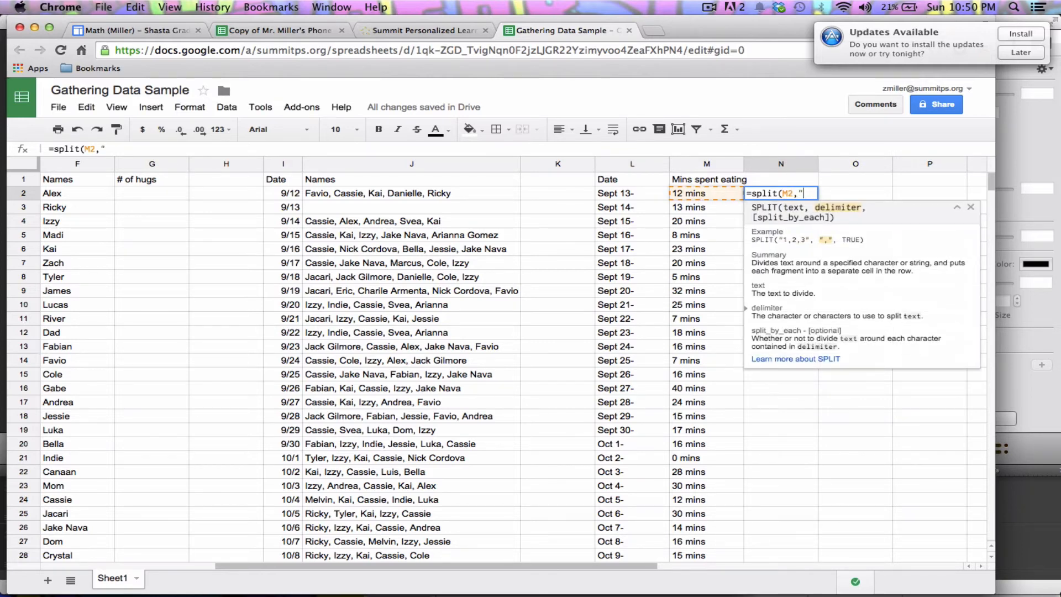
type(" \")")
key("Return")
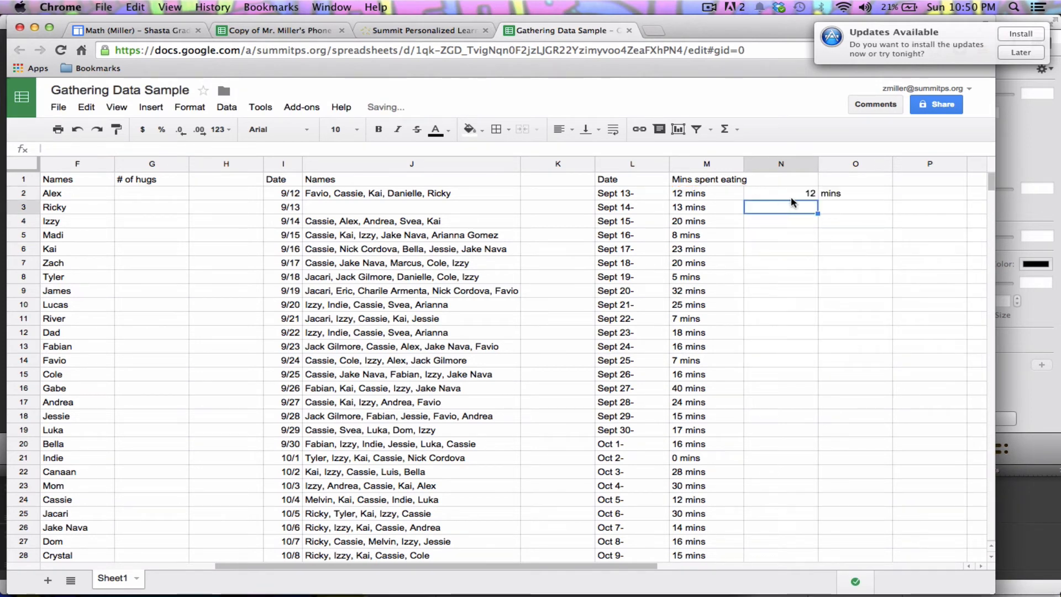
left_click(817, 195)
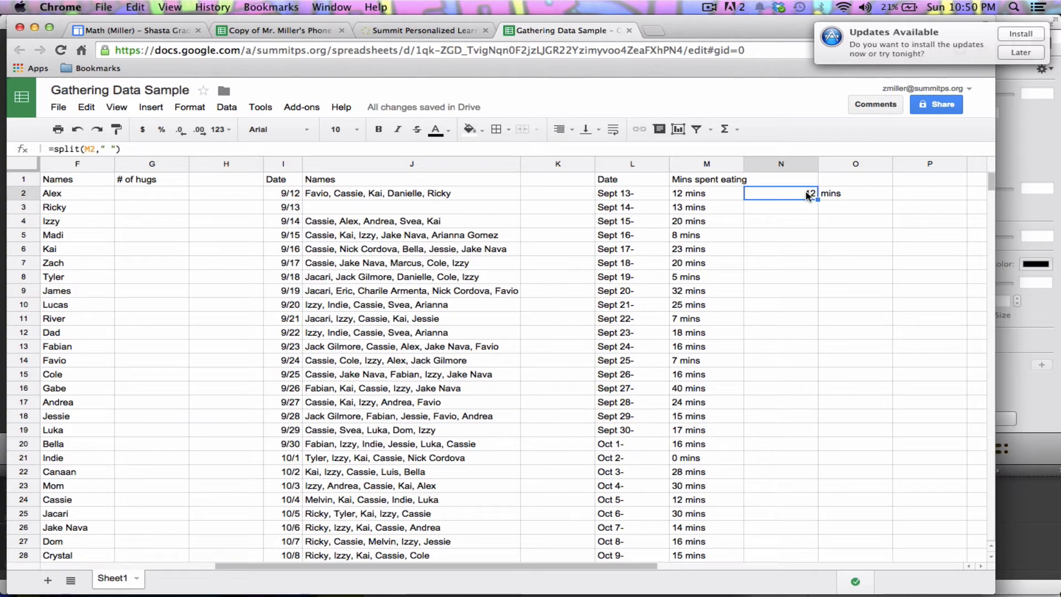
left_click(832, 195)
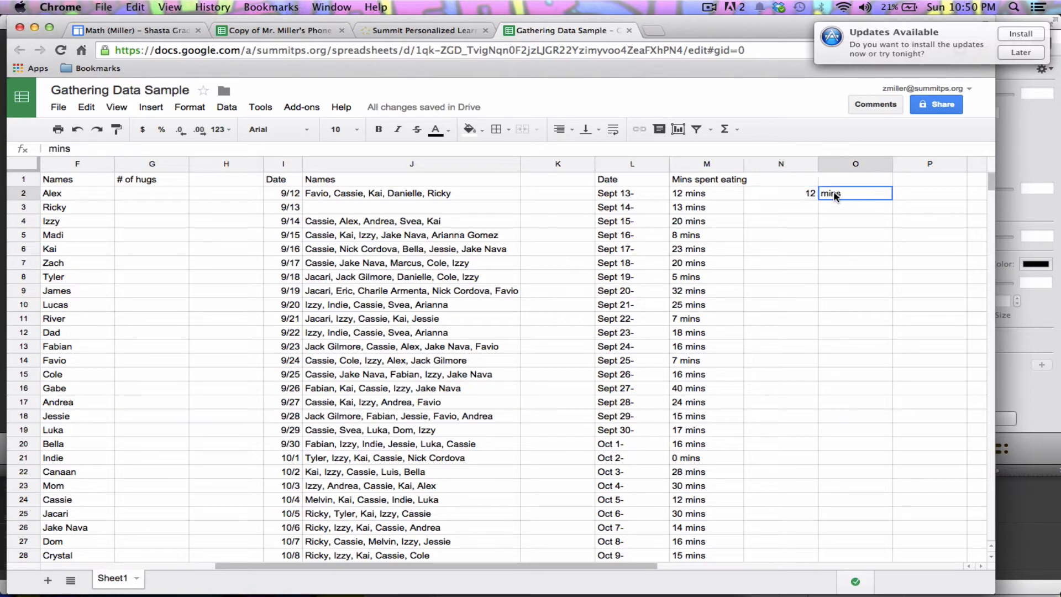
Fill the SPLIT formula in N2 down column N to row 30, covering every minutes entry
left_click(802, 195)
left_click_drag(805, 230, 762, 493)
scroll(763, 492, "up", 3)
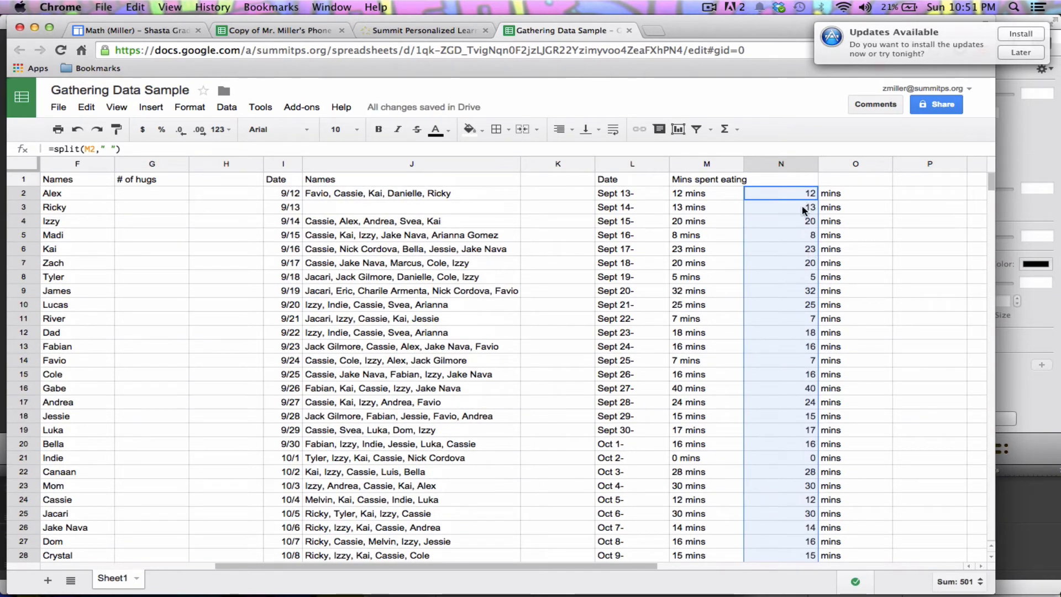
Try to paste a copy of the split numbers in column N directly over M2 downward, and undo the paste
key("super+c")
left_click(707, 195)
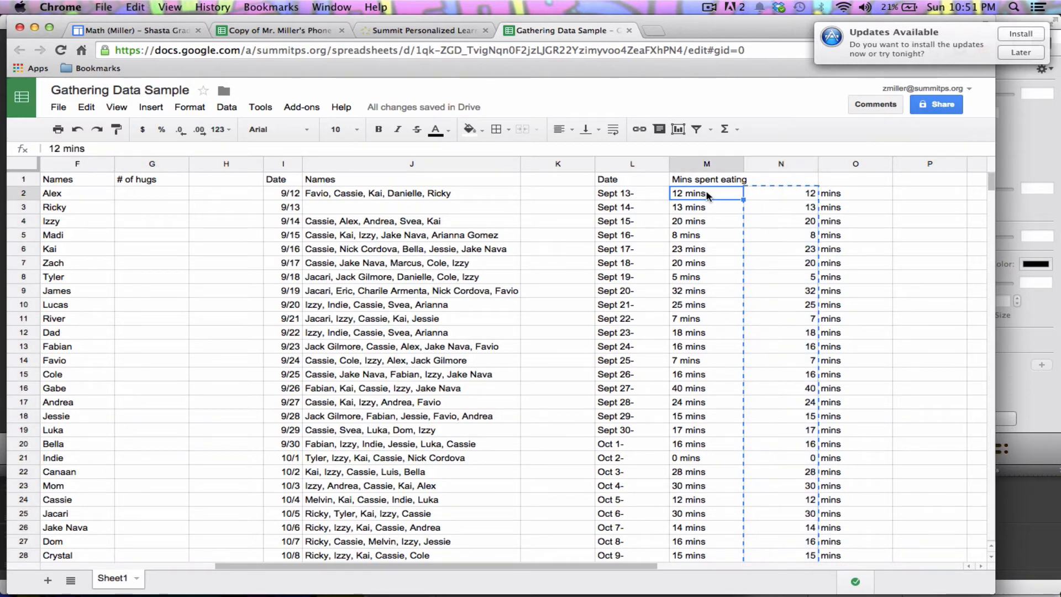
key("super+v")
mouse_move(748, 208)
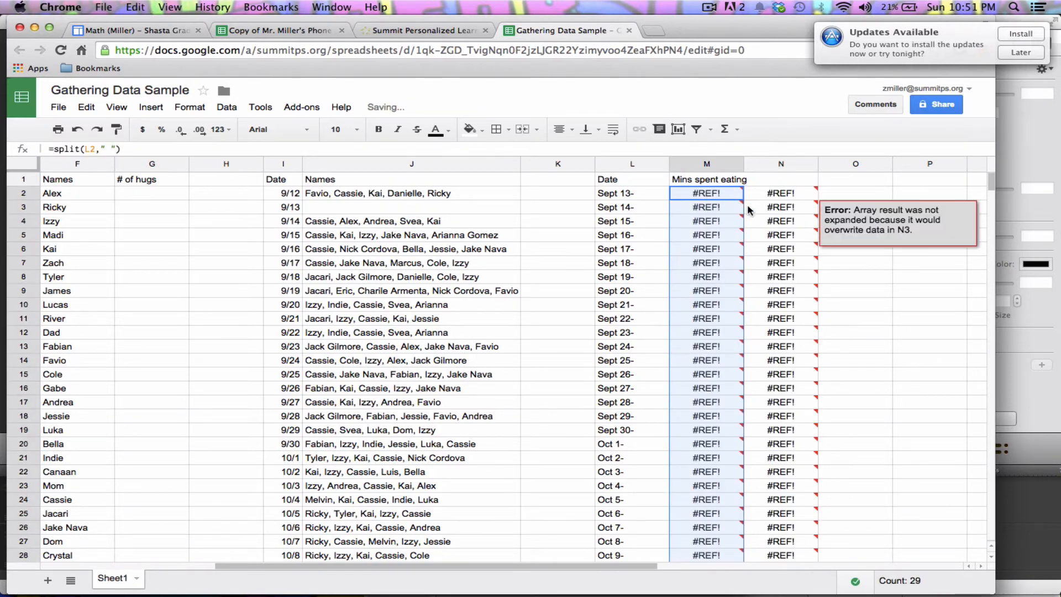
key("super+z")
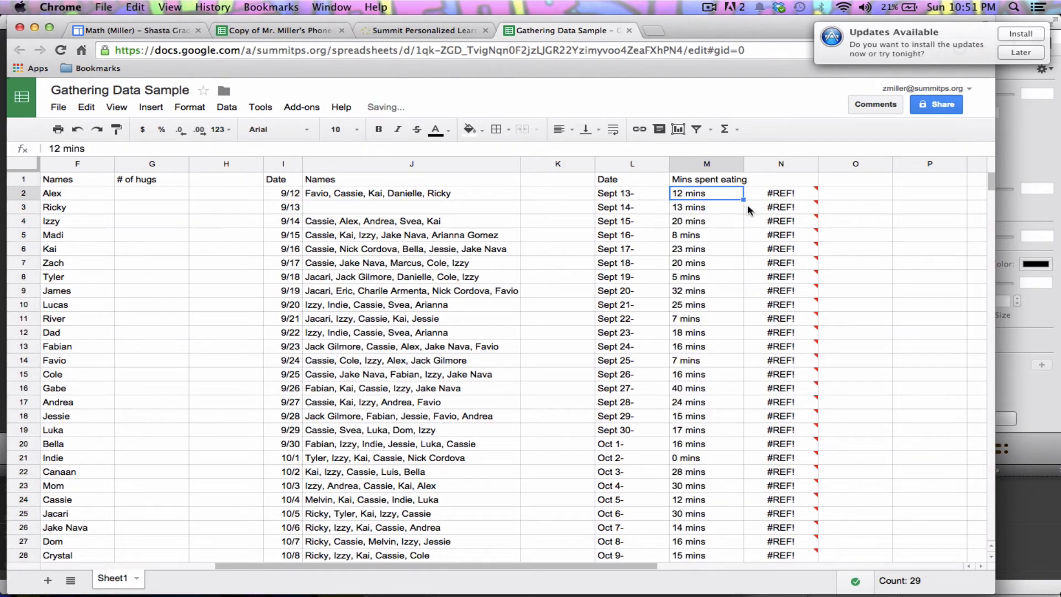
Copy N2:N30 and paste it as values only over the "Mins spent eating" entries starting at M2
left_click(789, 193)
left_click_drag(789, 193, 796, 416)
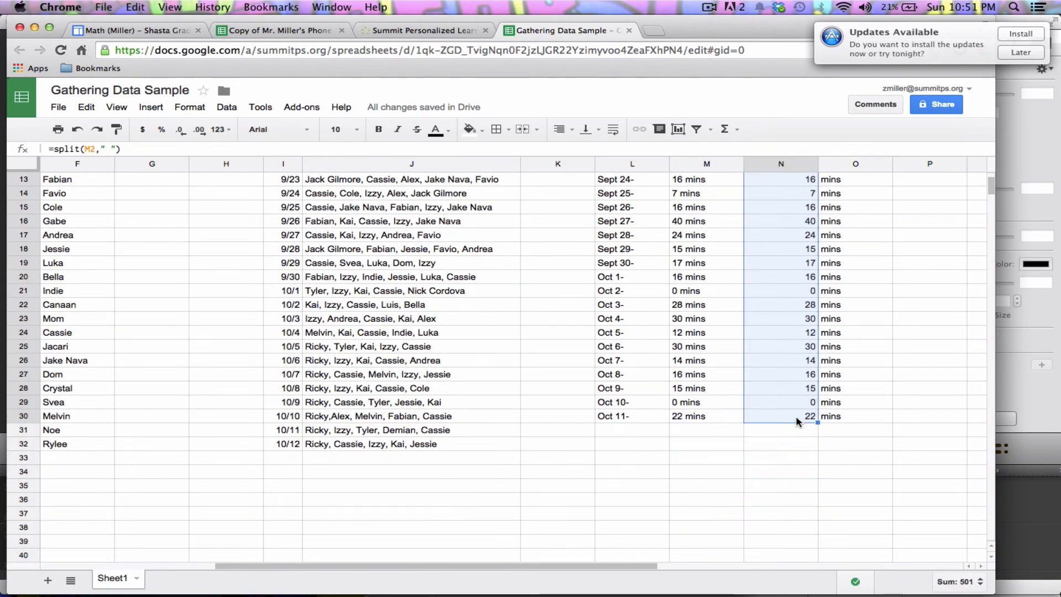
scroll(798, 323, "up", 3)
scroll(798, 323, "up", 1)
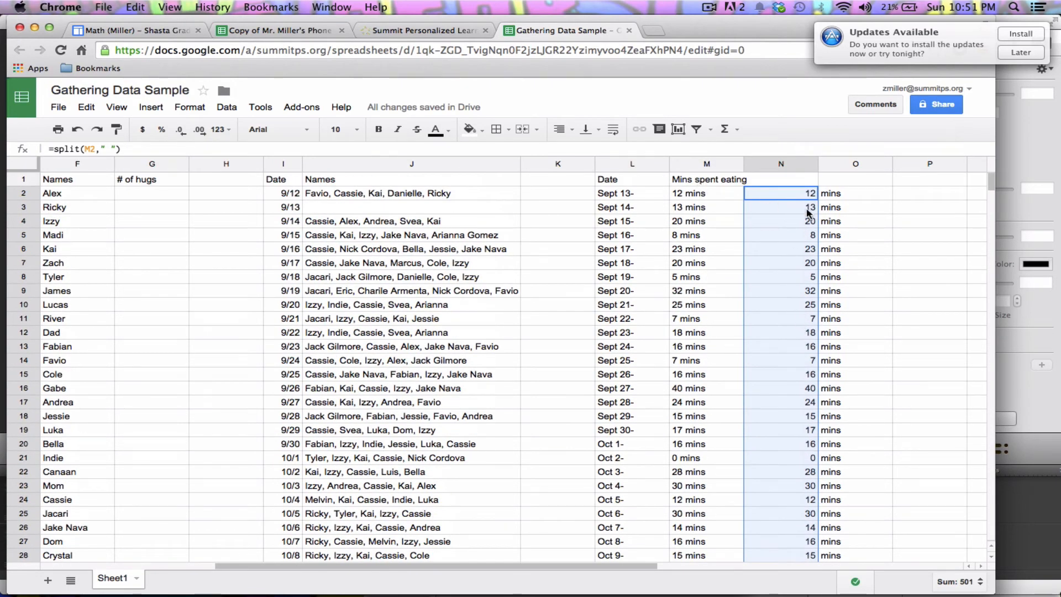
key("ctrl+c")
left_click(700, 194)
right_click(699, 194)
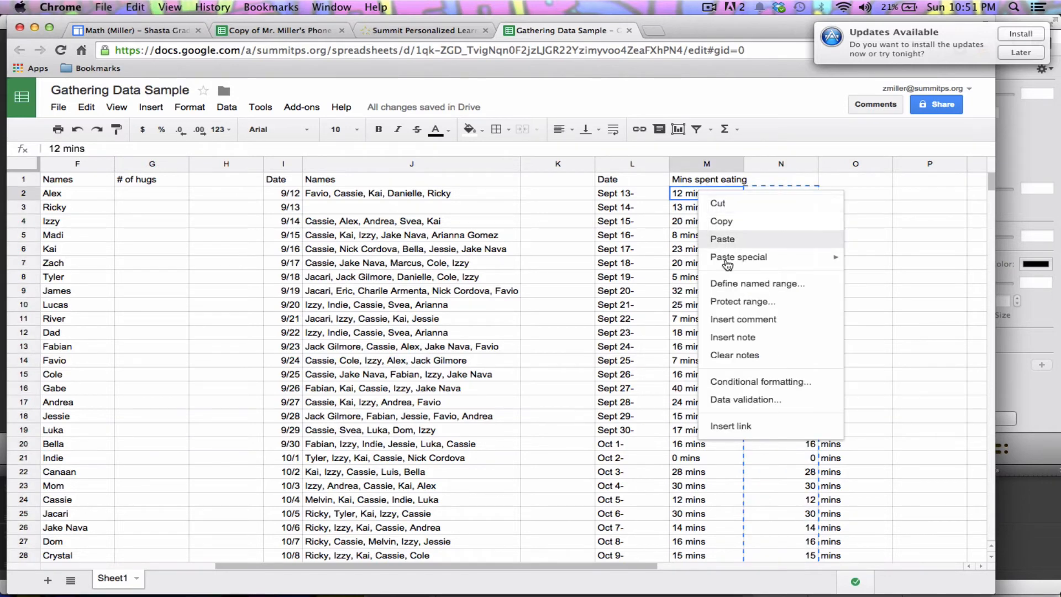
mouse_move(734, 256)
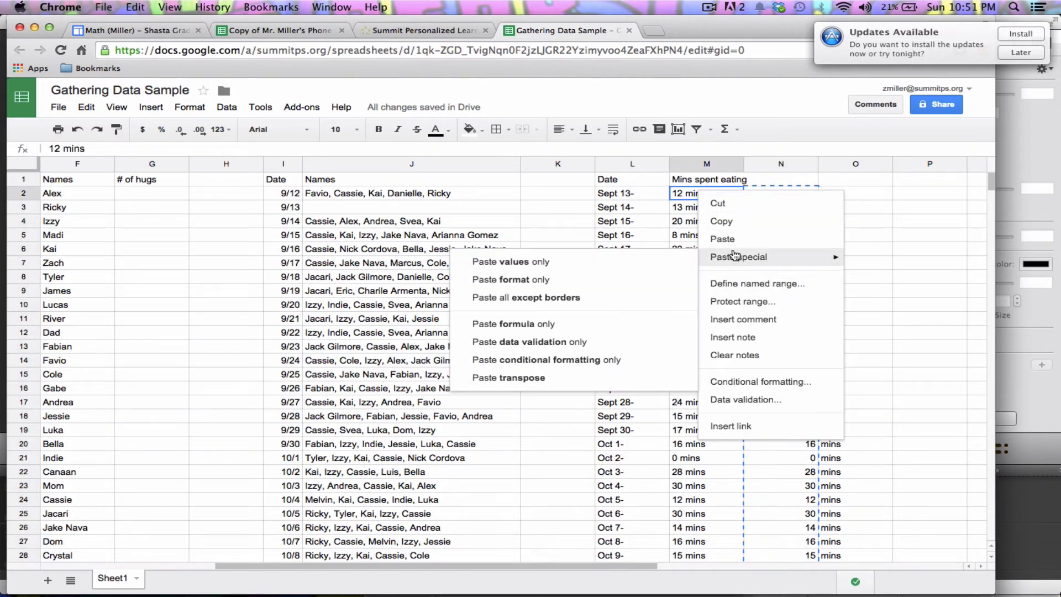
left_click(665, 262)
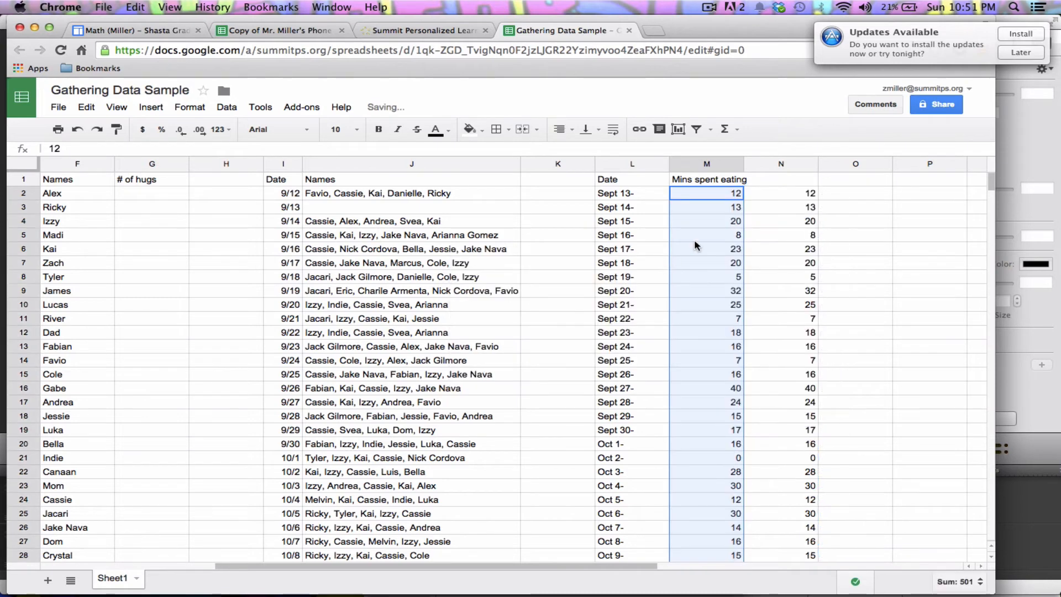
Delete helper column N containing the split results
left_click(786, 165)
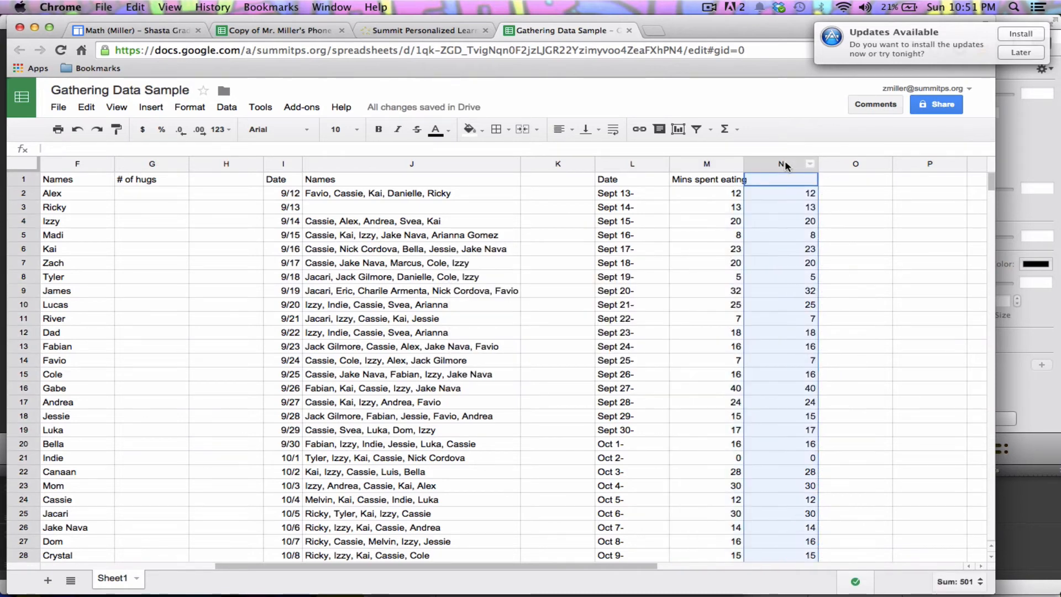
right_click(785, 165)
left_click(846, 299)
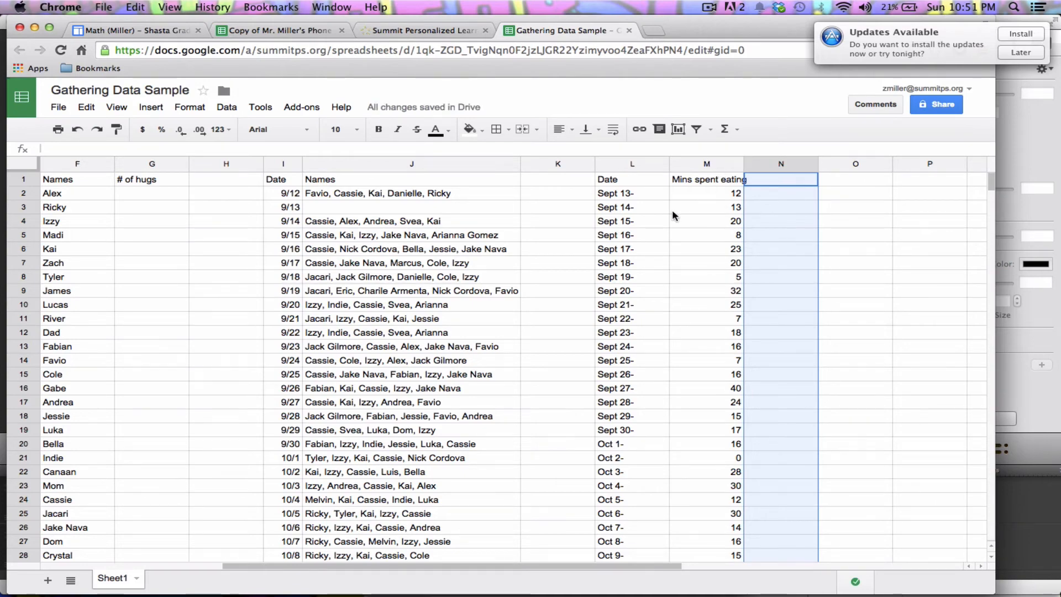
Enter =countif(J:J,F2) in G2 under "# of hugs" to count the first name's occurrences, and check the result
left_click(582, 221)
scroll(582, 221, "left", 2)
scroll(582, 221, "left", 2)
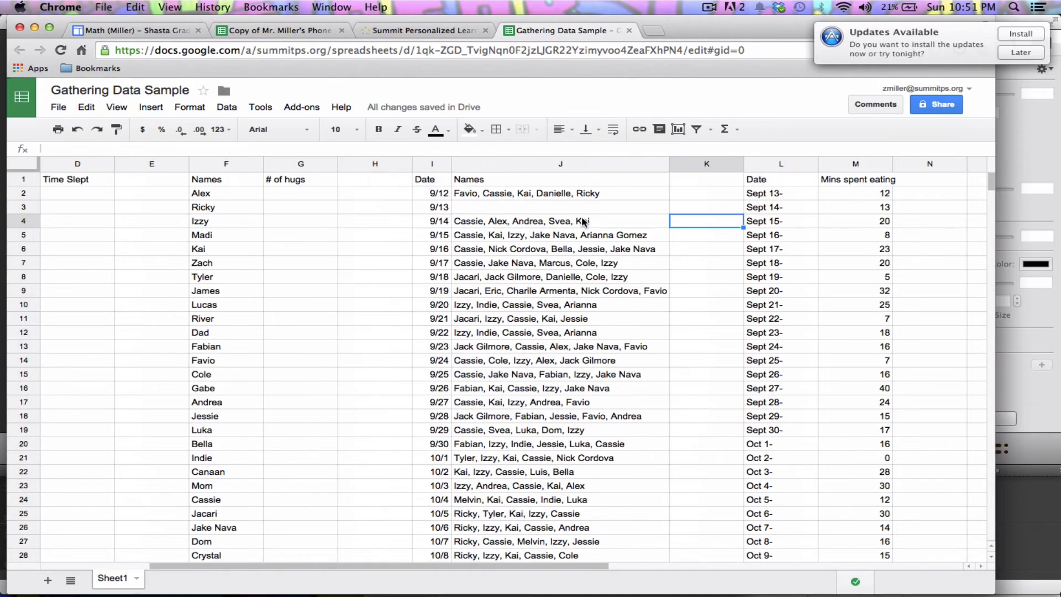
scroll(442, 217, "left", 3)
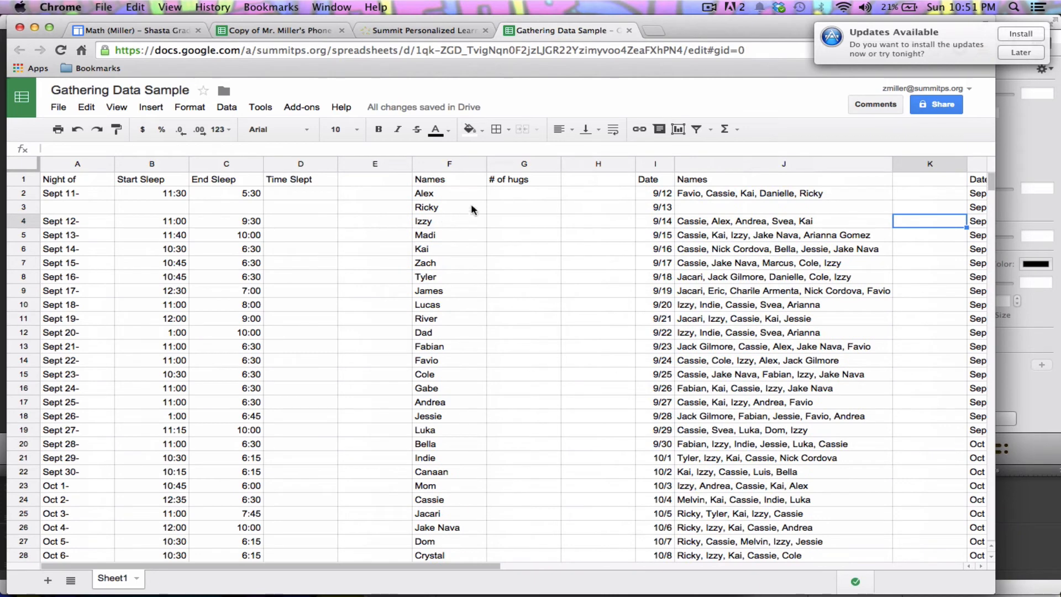
left_click(512, 192)
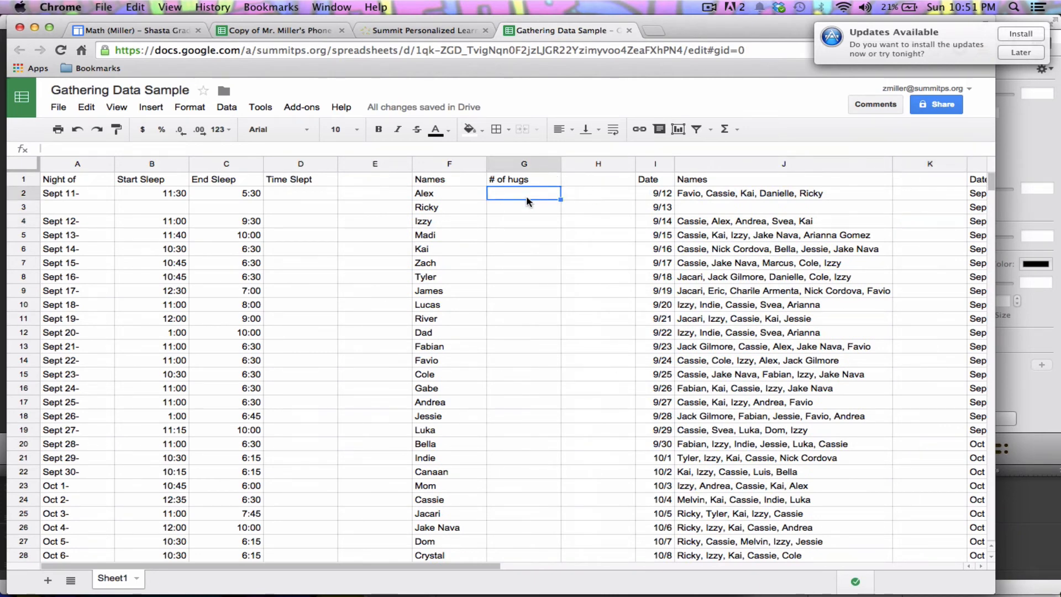
scroll(766, 229, "down", 5)
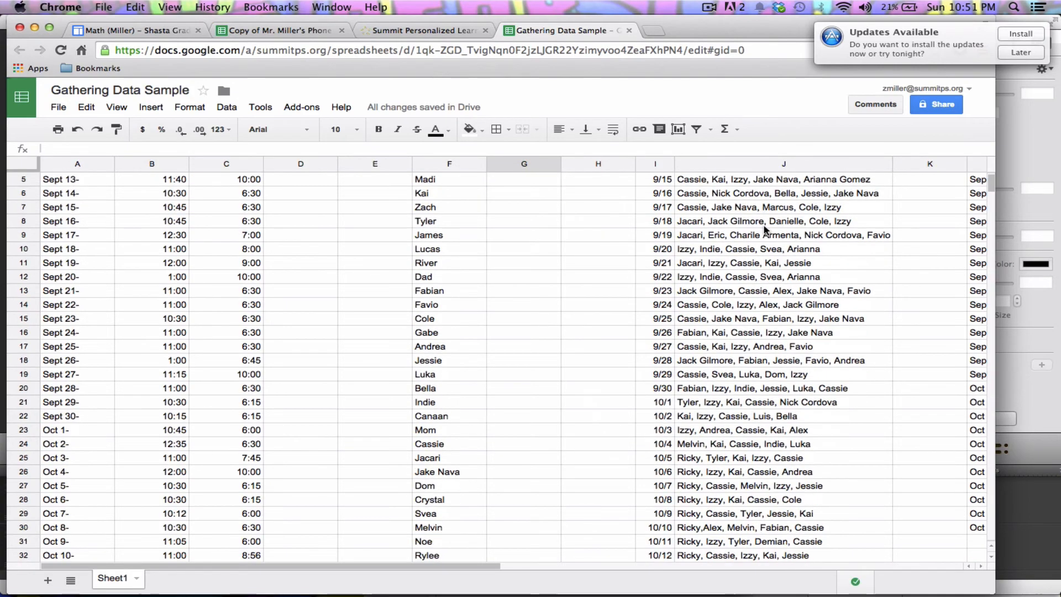
scroll(765, 228, "up", 5)
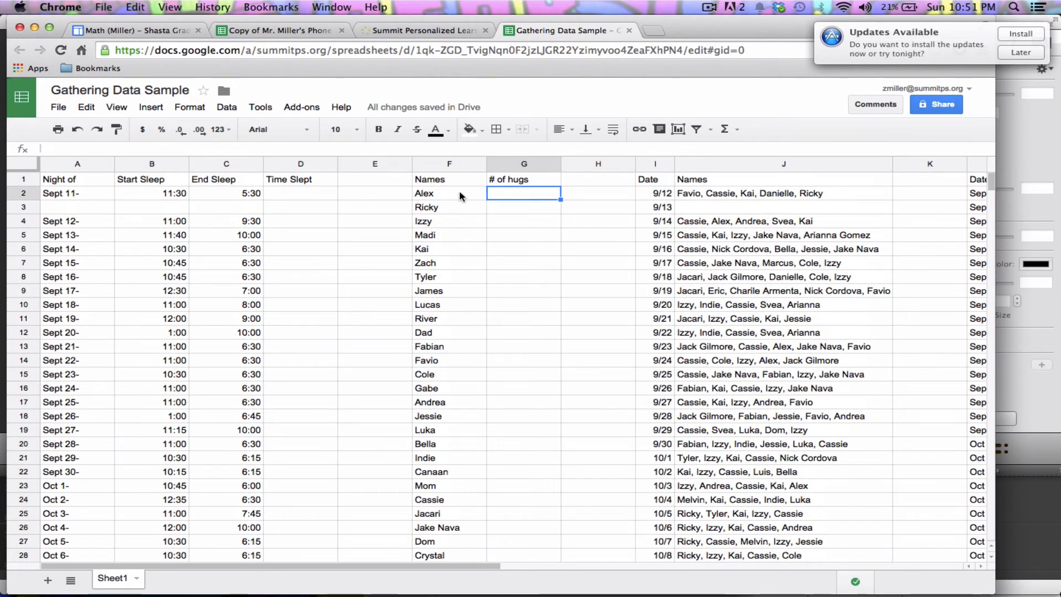
type("=countif(")
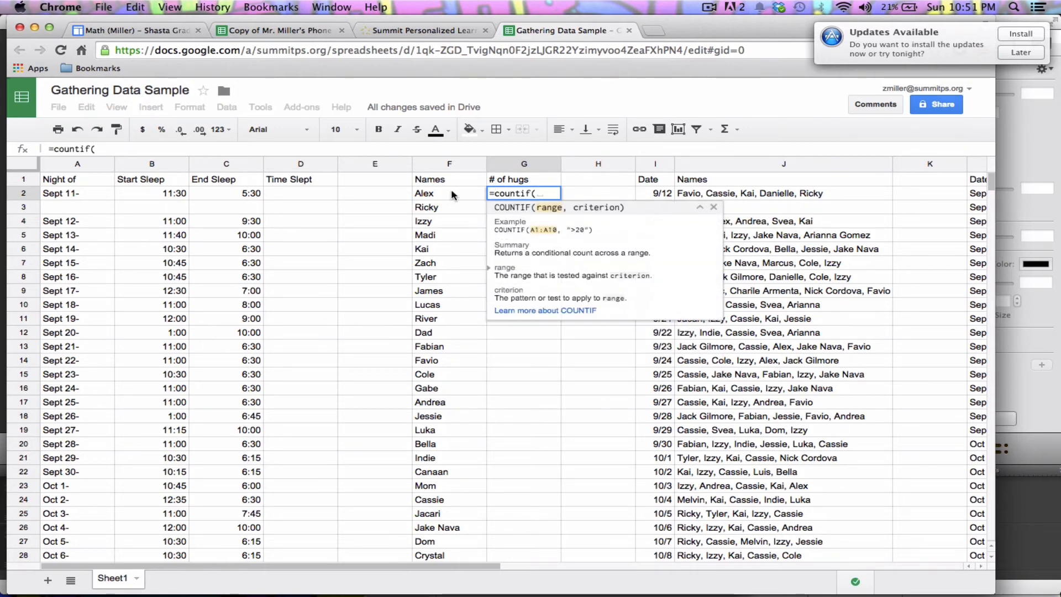
left_click(709, 158)
type(",")
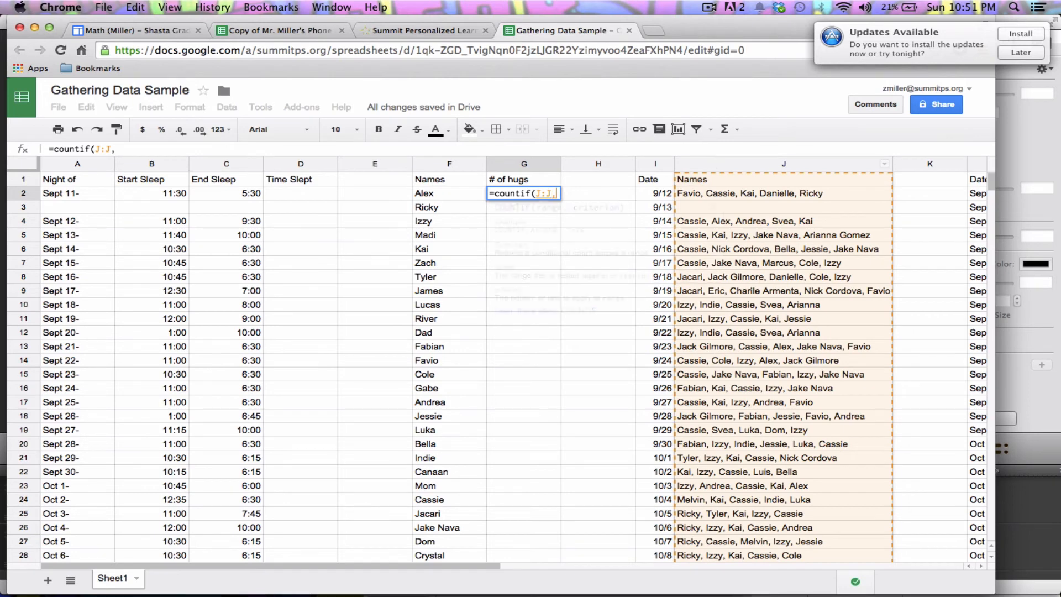
left_click(453, 196)
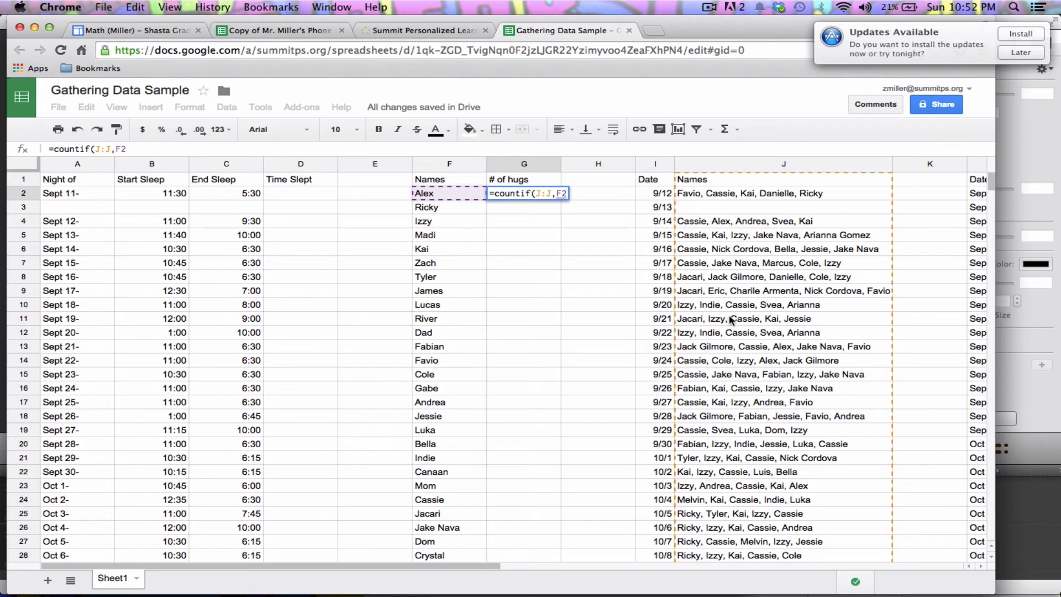
type(")")
key("Return")
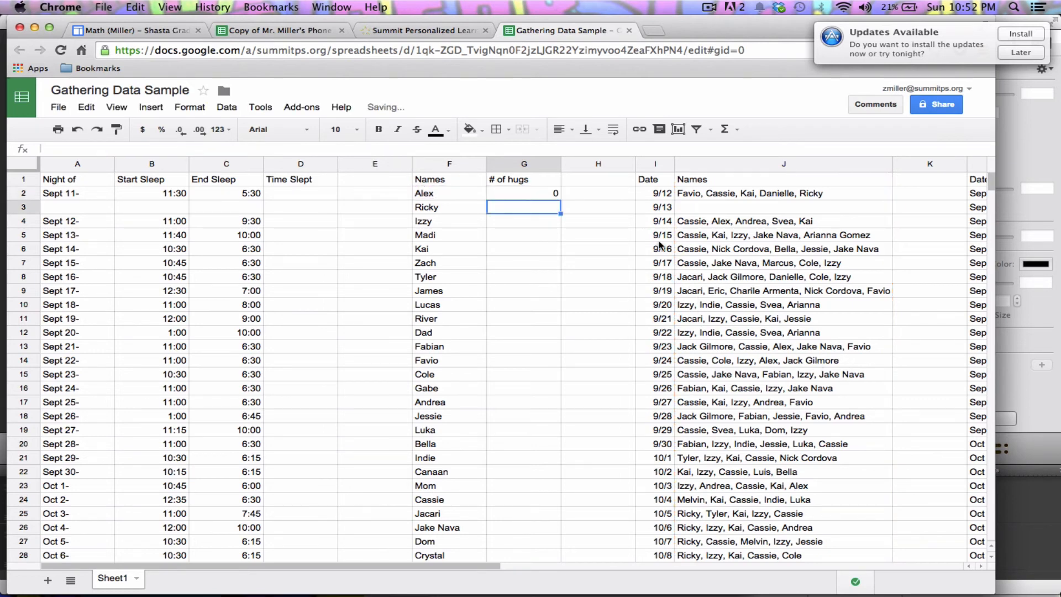
left_click(553, 194)
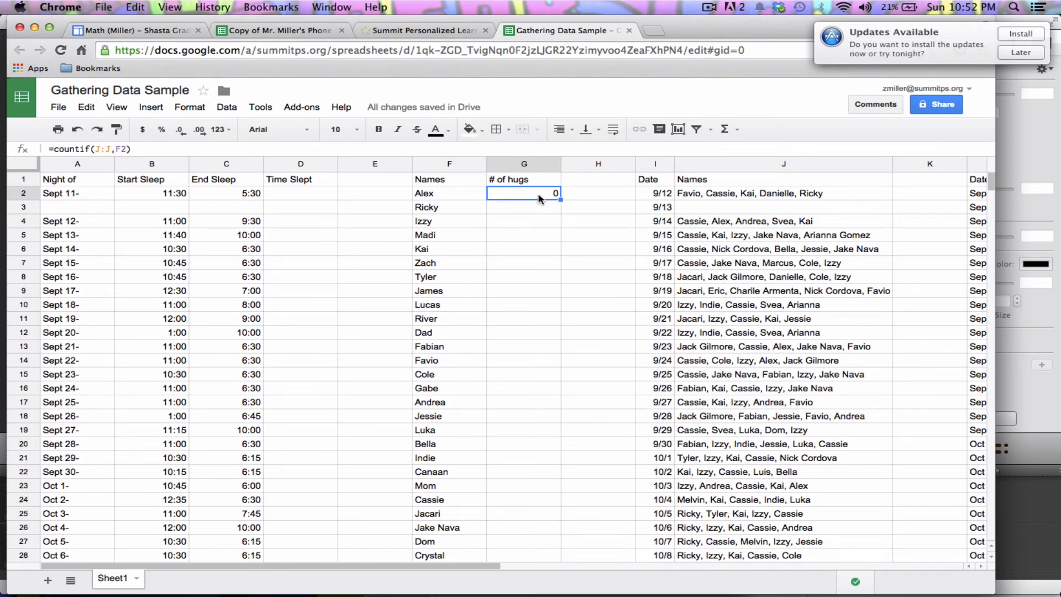
Insert four empty columns directly after column K to make room for separated names
left_click_drag(935, 168, 596, 161)
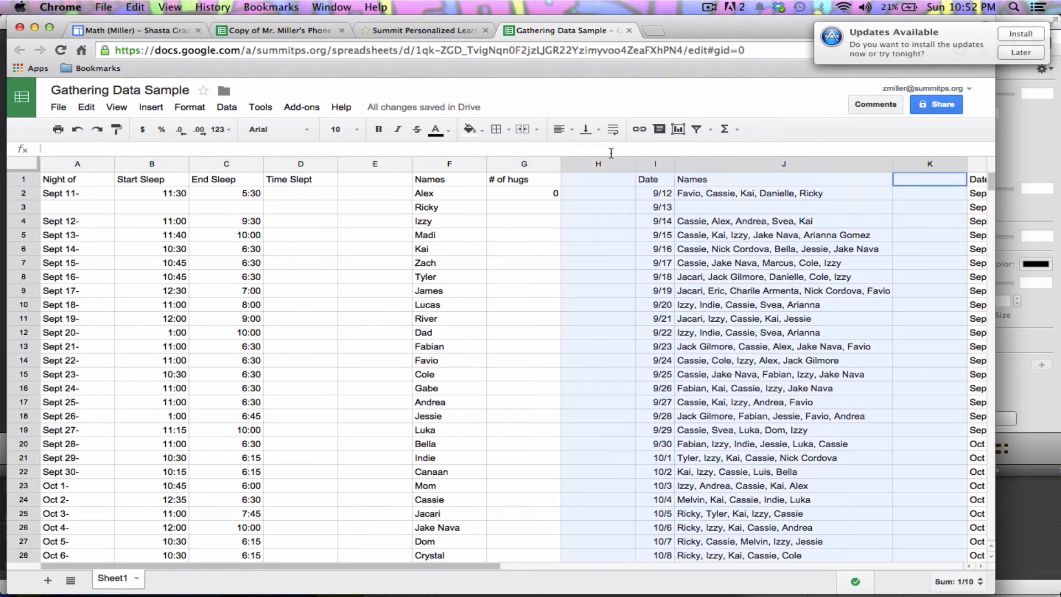
right_click(597, 161)
left_click(620, 269)
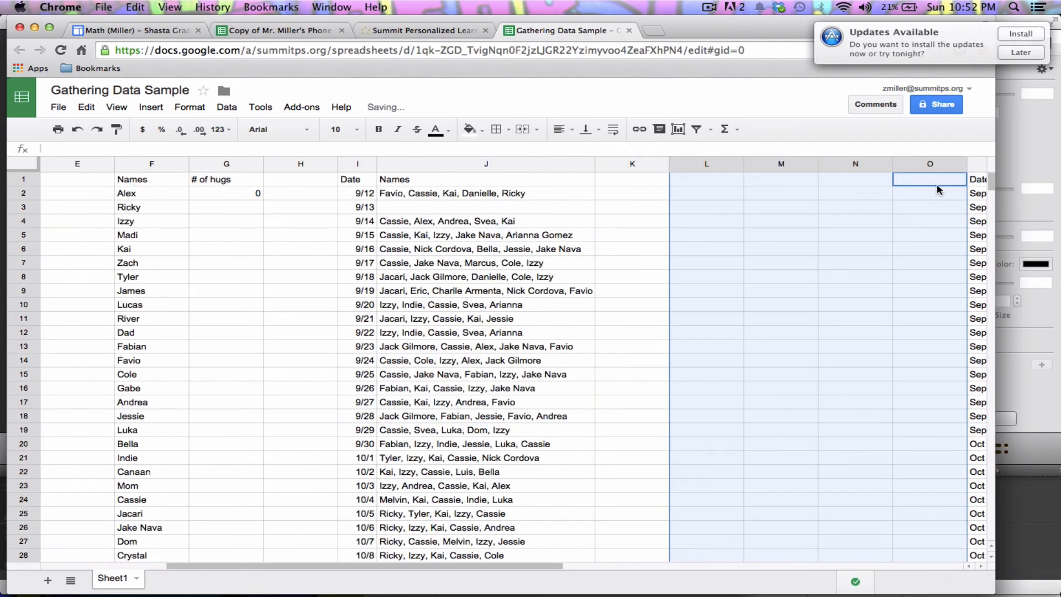
Enter =split(J2,",") in K2 to separate the listed names, and fill the formula down to K20
left_click(634, 192)
type("=split(")
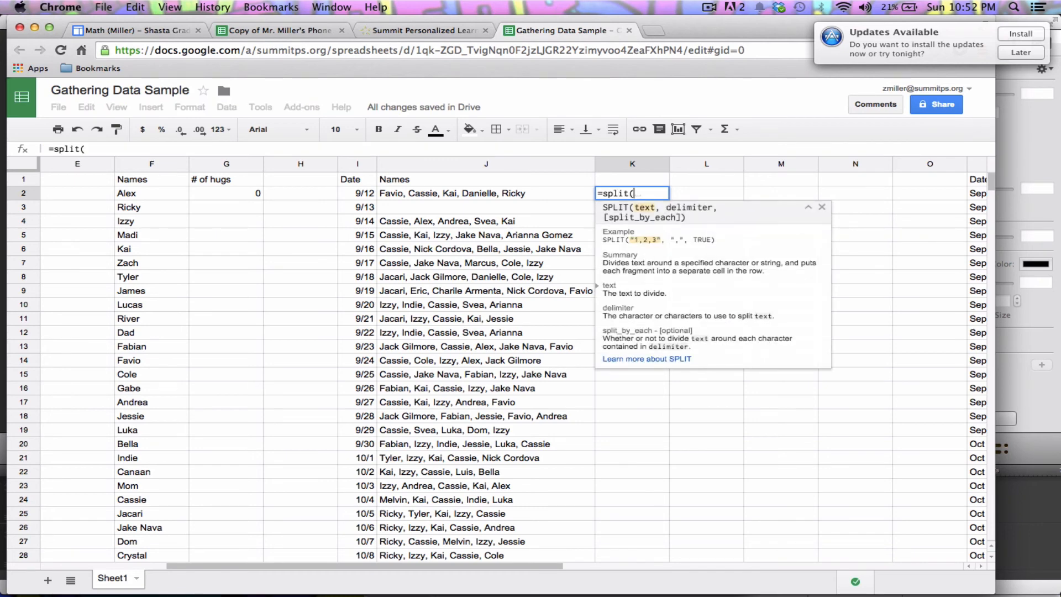
left_click(536, 190)
type(",\",\")")
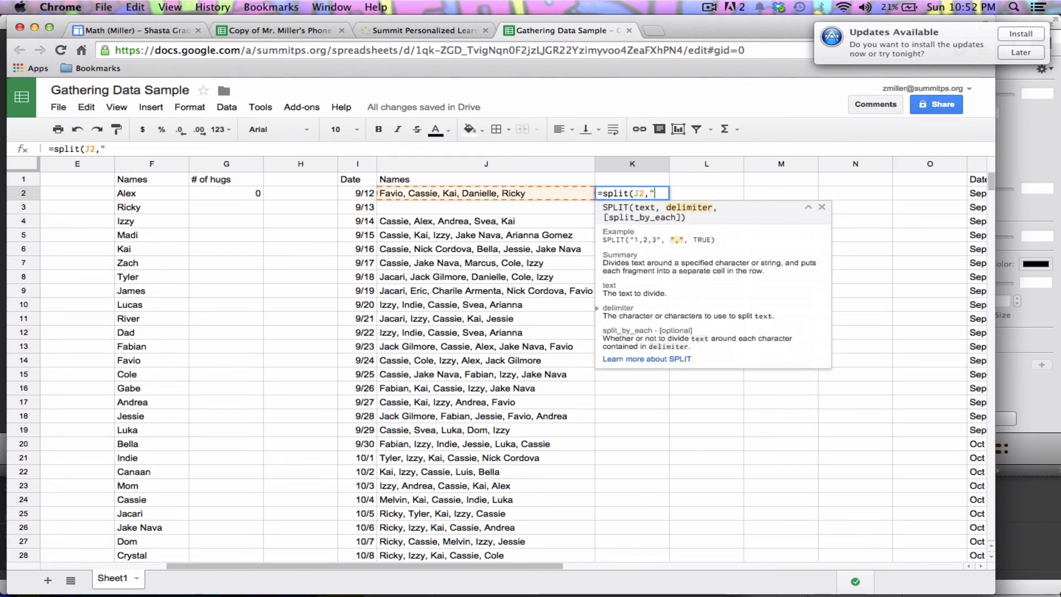
key("Return")
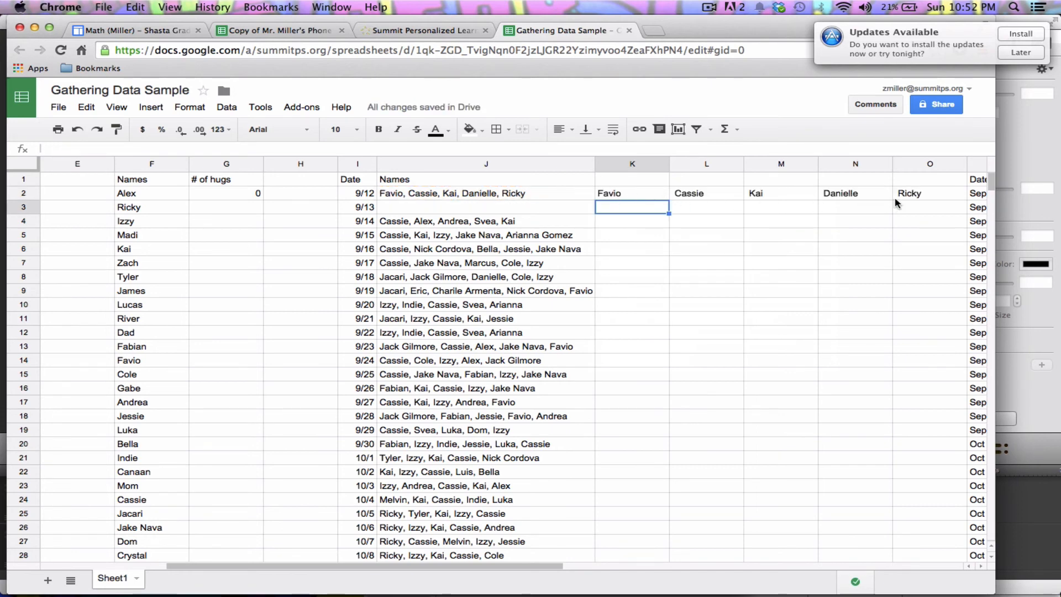
left_click(663, 194)
left_click_drag(670, 198, 644, 439)
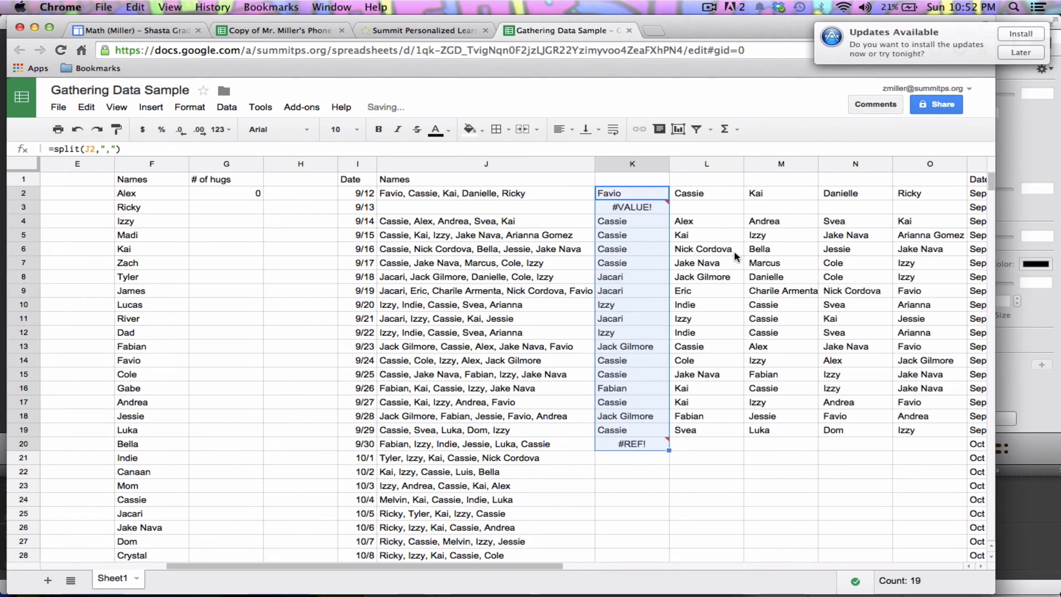
mouse_move(639, 213)
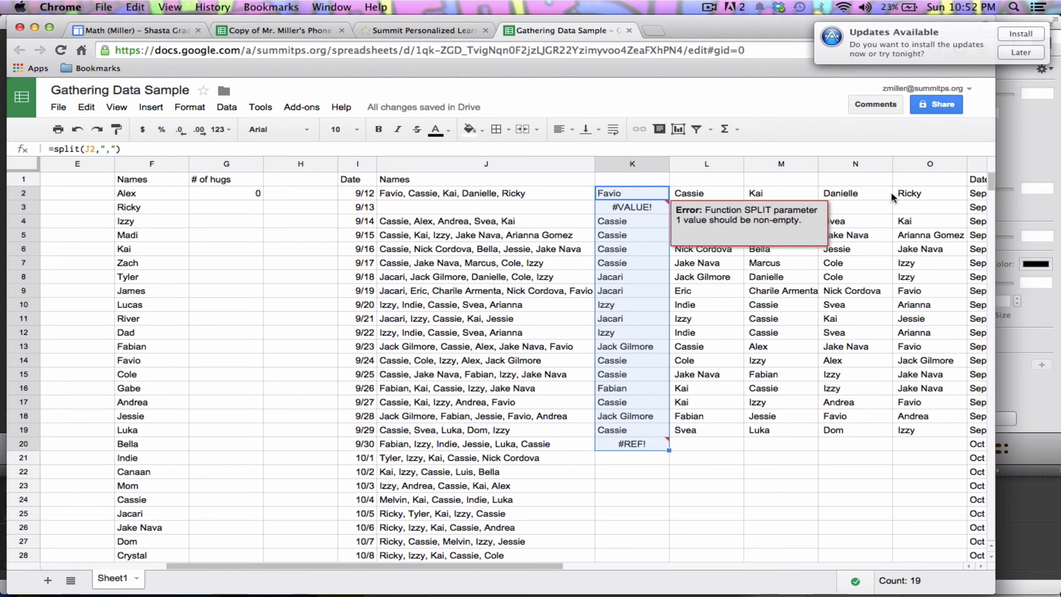
Undo the name splitting in column K and the insertion of the four columns, and check the formula in G2
key("Delete")
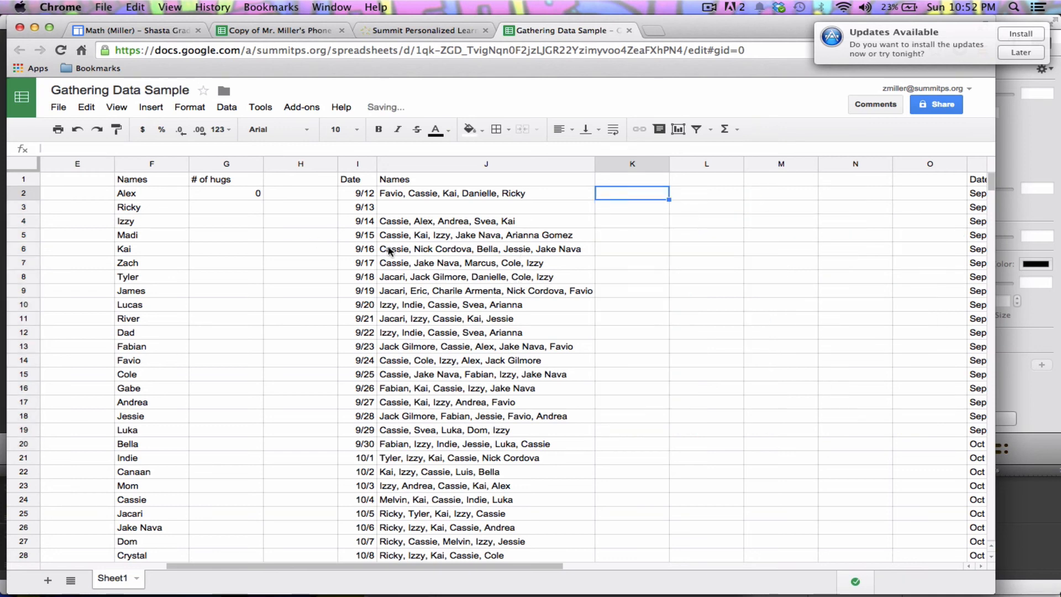
key("super+z")
left_click(228, 211)
left_click(228, 194)
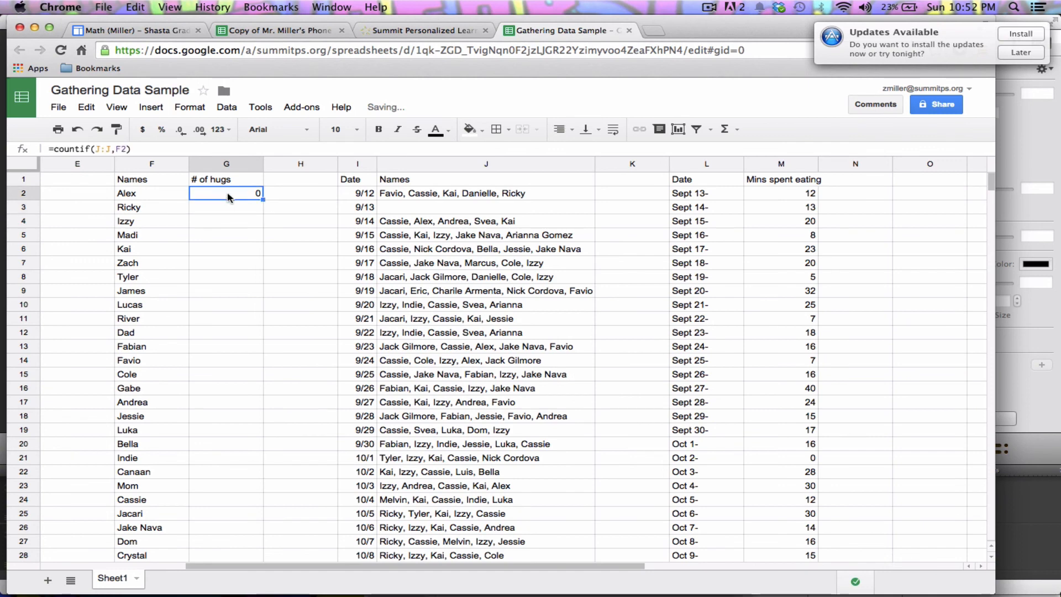
Surround the name in F2 with asterisks as wildcards so COUNTIF matches partial text, and check the count in G2
double_click(128, 193)
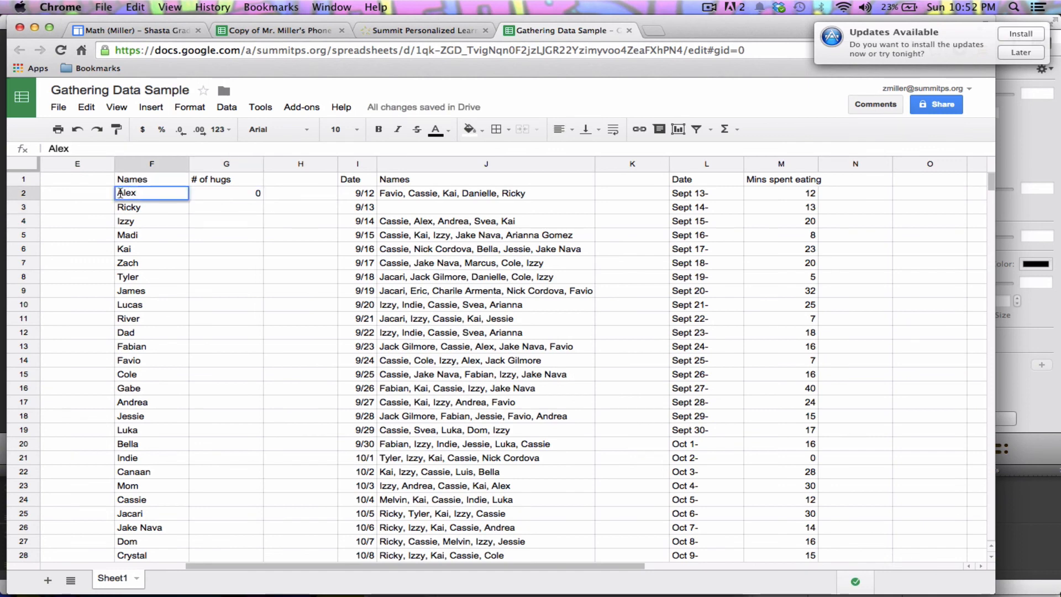
left_click(120, 193)
type("*")
key("Return")
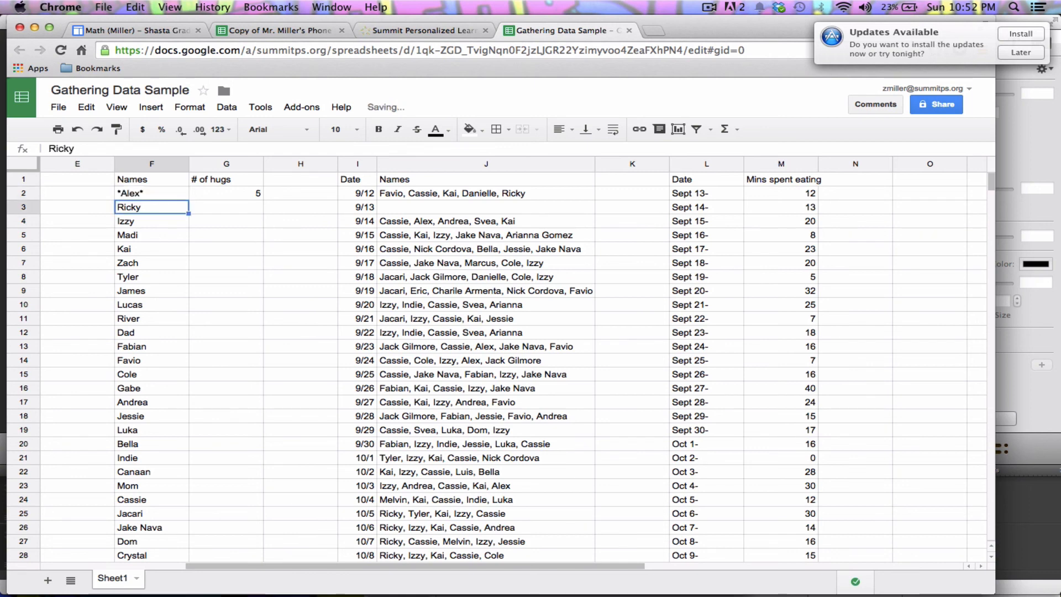
left_click(214, 193)
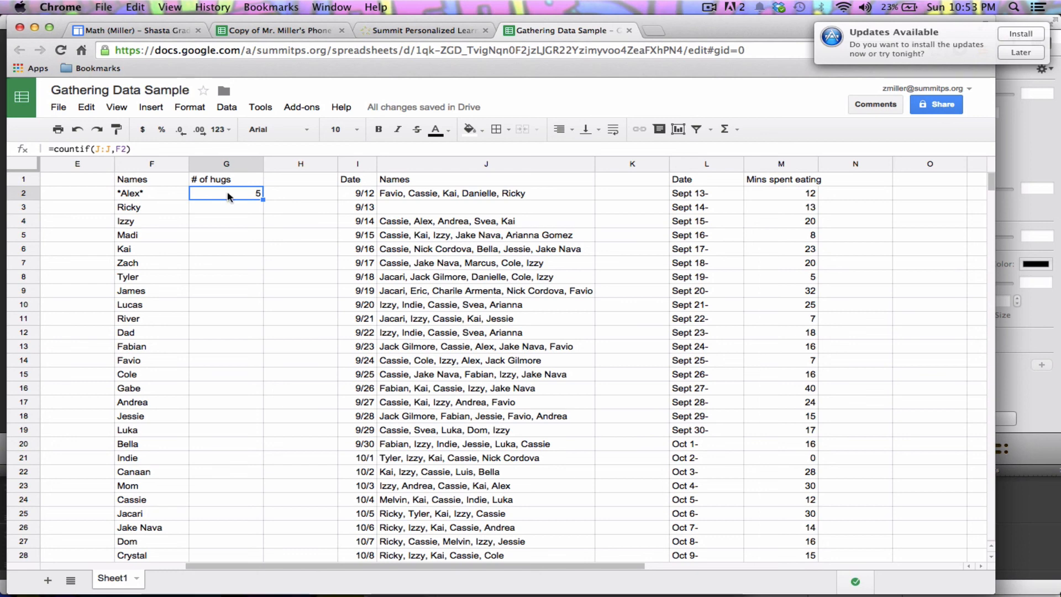
left_click(465, 223)
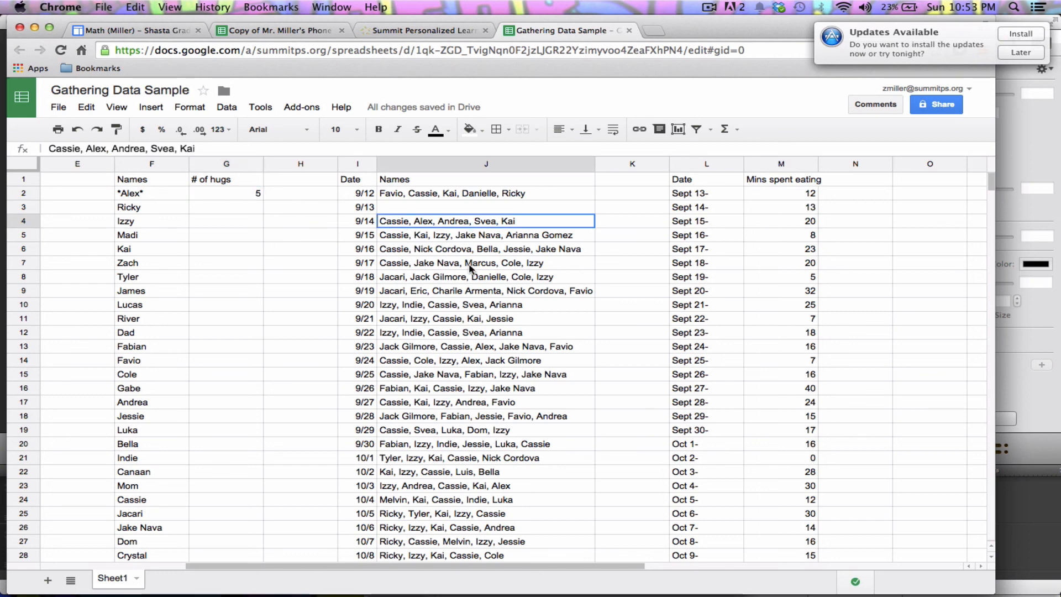
scroll(469, 268, "left", 5)
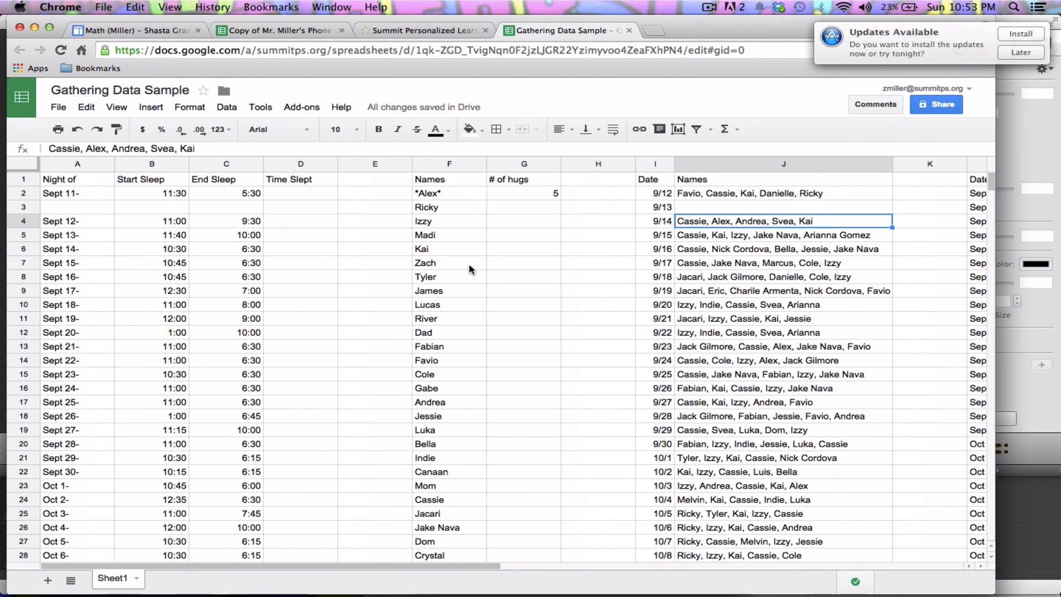
left_click(709, 7)
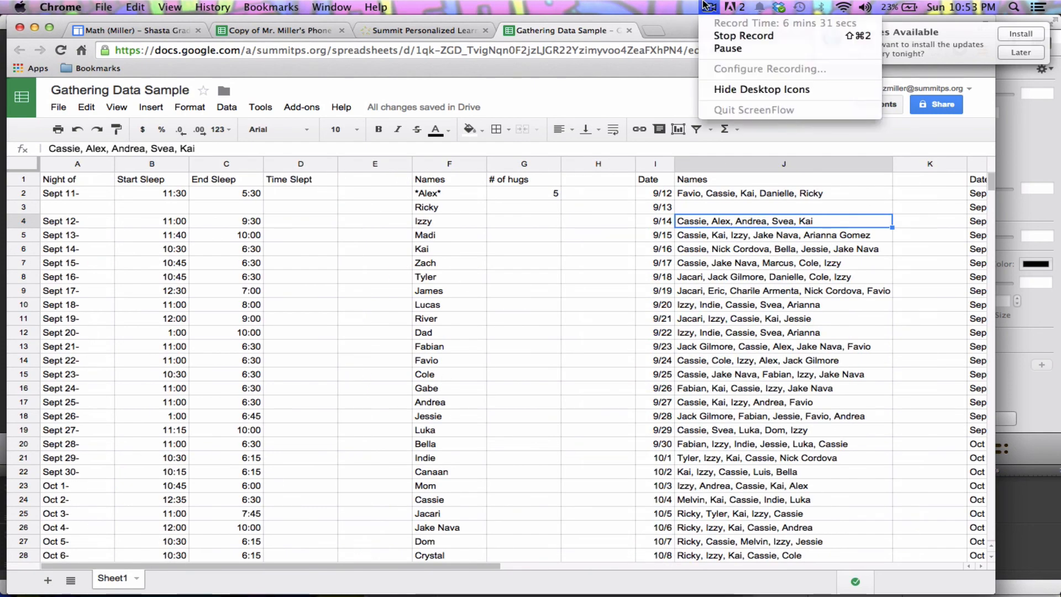